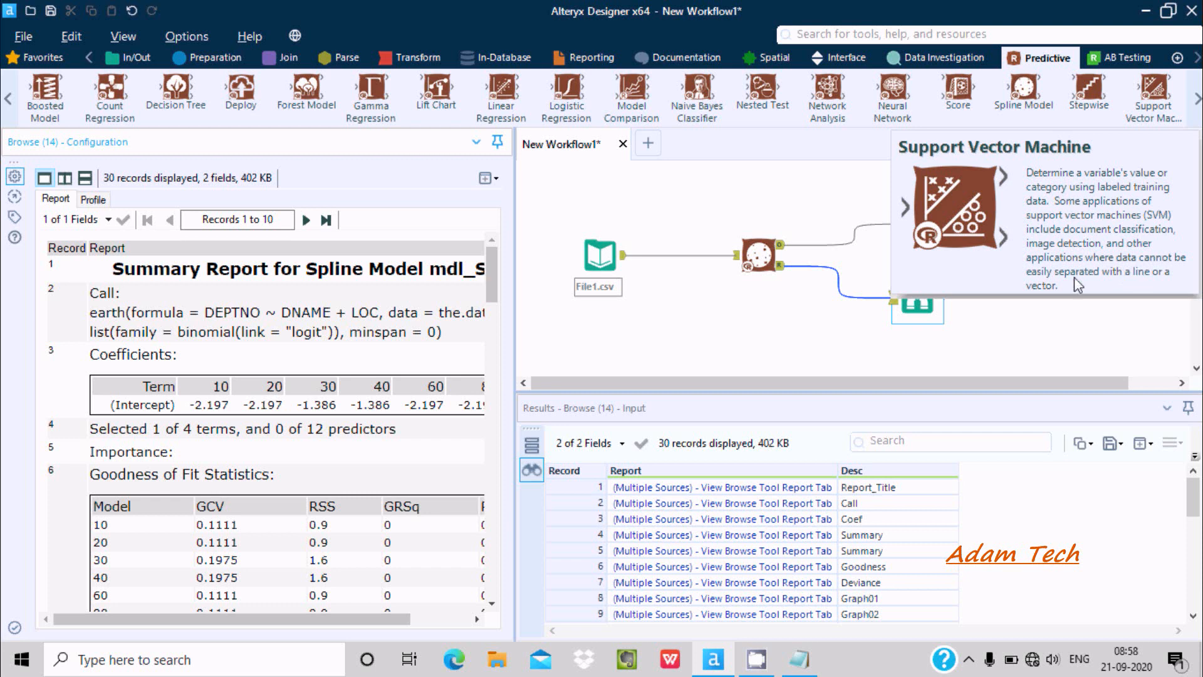
Delete the Spline Model tool between the File1.csv input and the two Browse tools
left_click(773, 209)
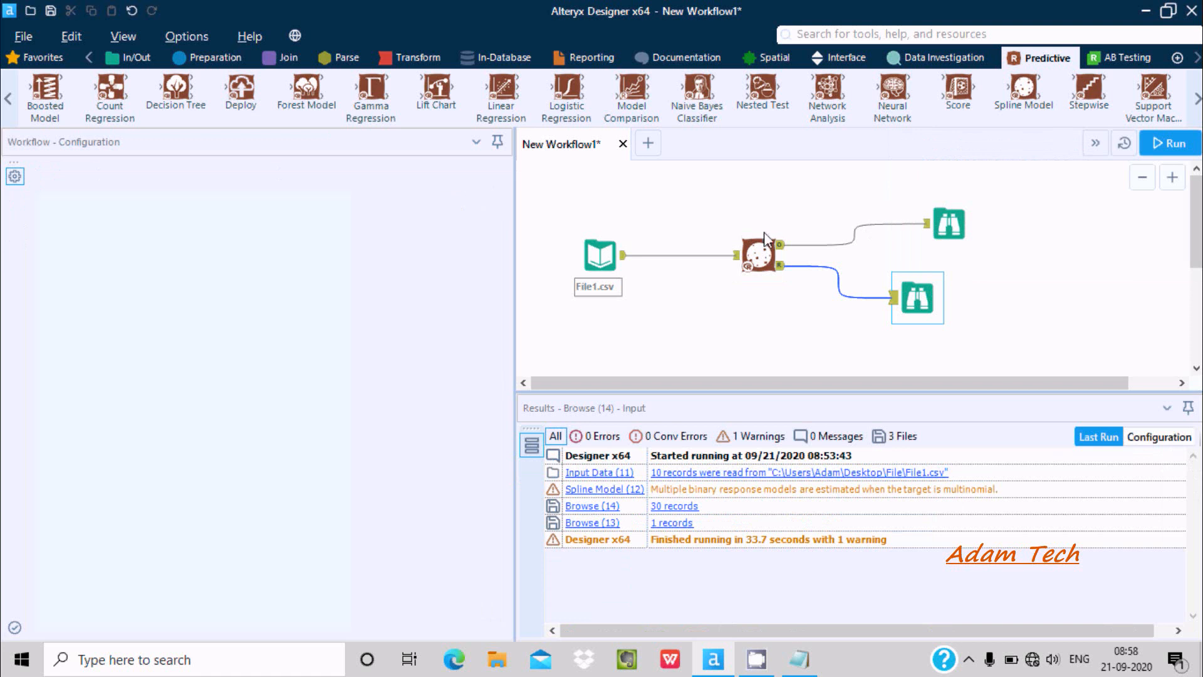
left_click(766, 243)
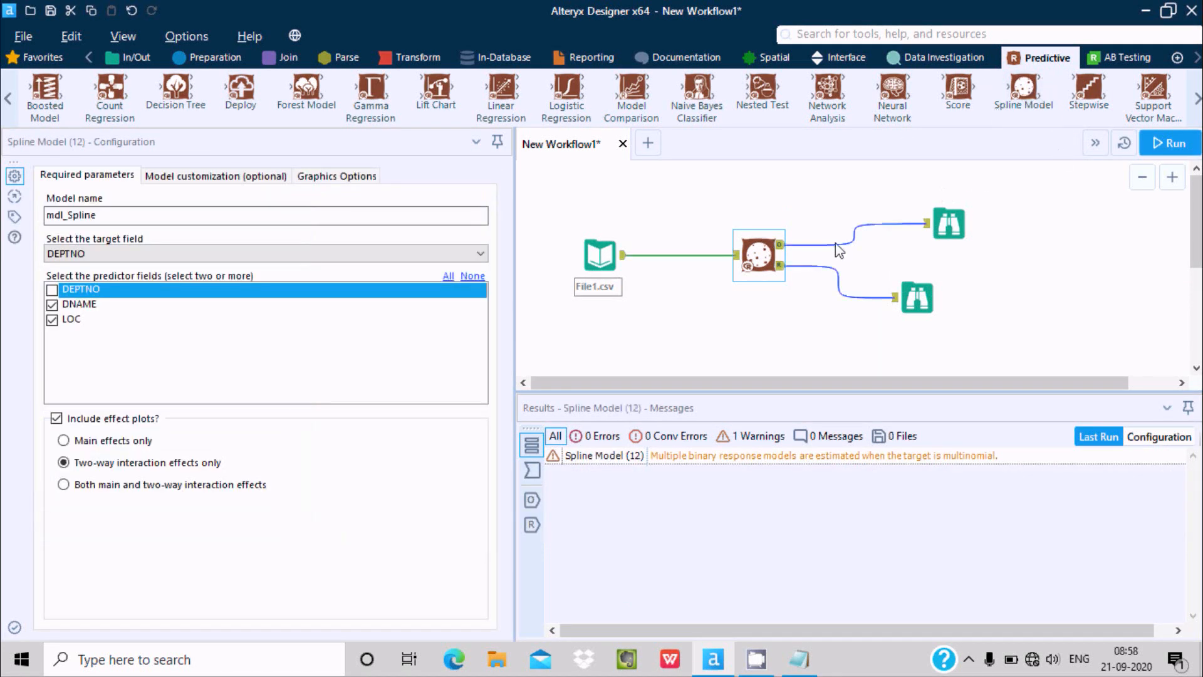
right_click(765, 240)
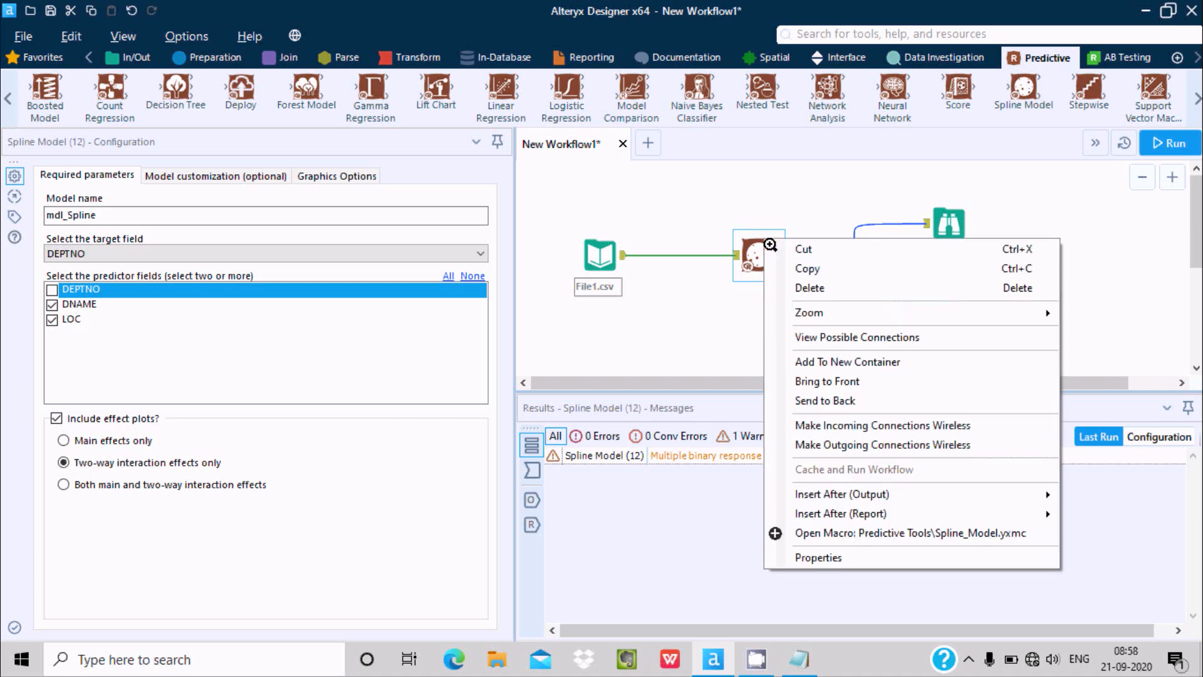
left_click(791, 288)
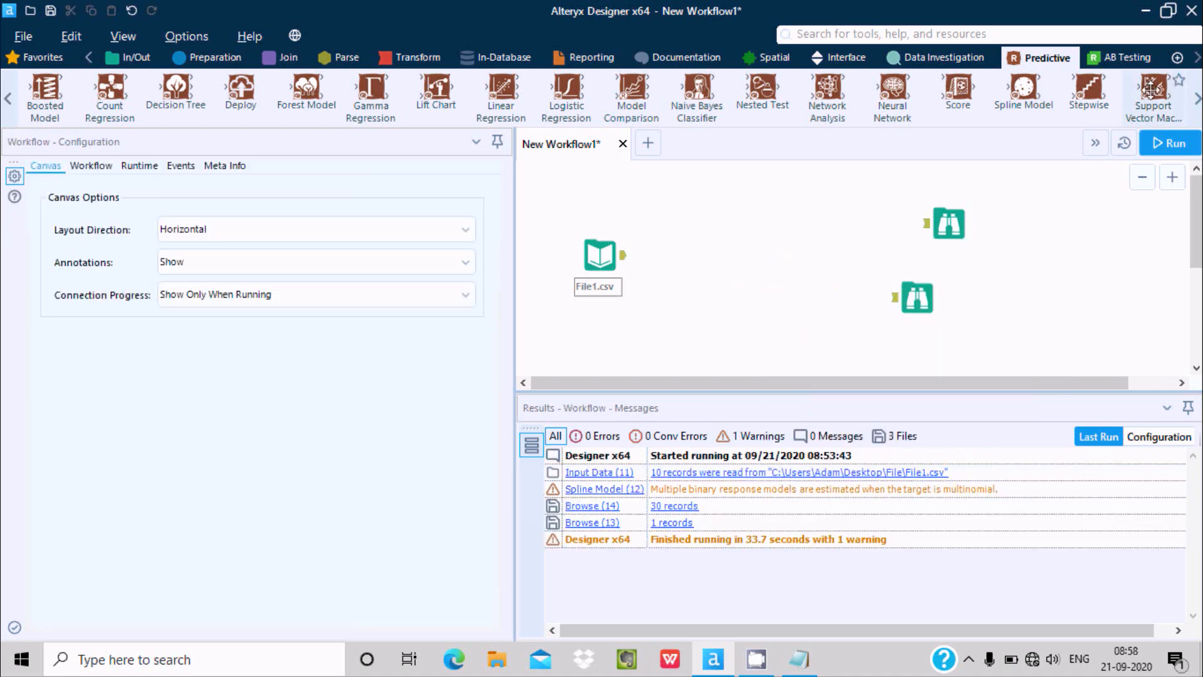
Add a Support Vector Machine tool after File1.csv and connect its object and report outputs to the upper and lower Browse tools
left_click_drag(1153, 87, 732, 242)
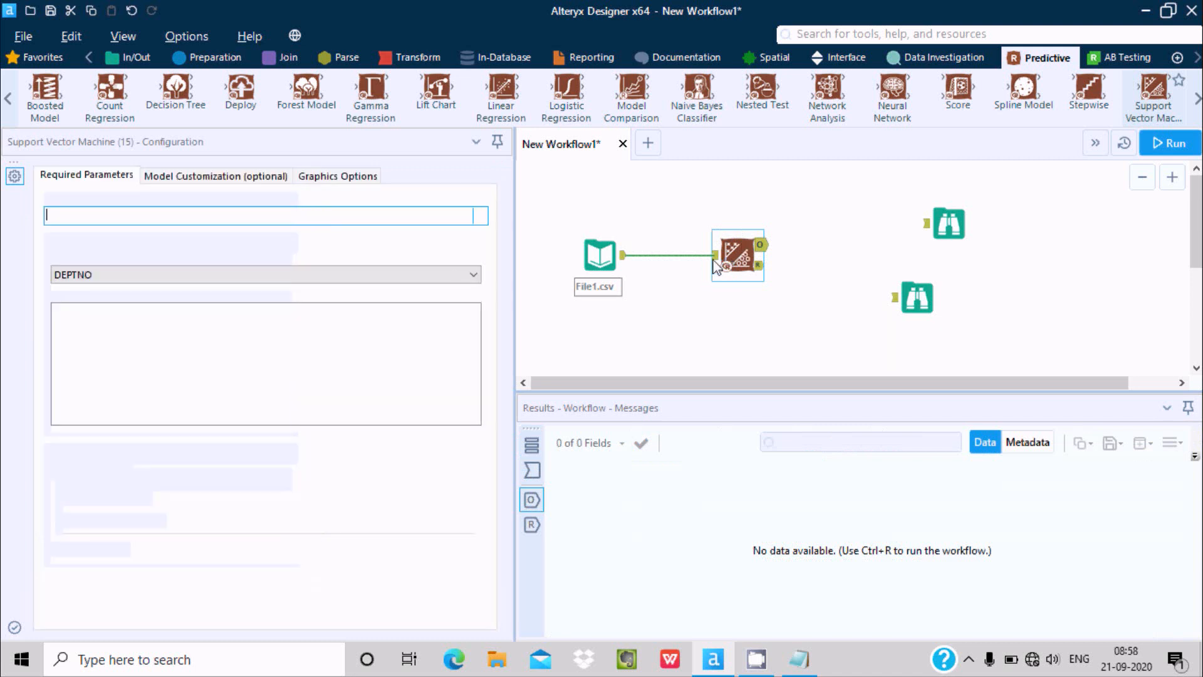
left_click_drag(761, 245, 925, 223)
left_click(759, 266)
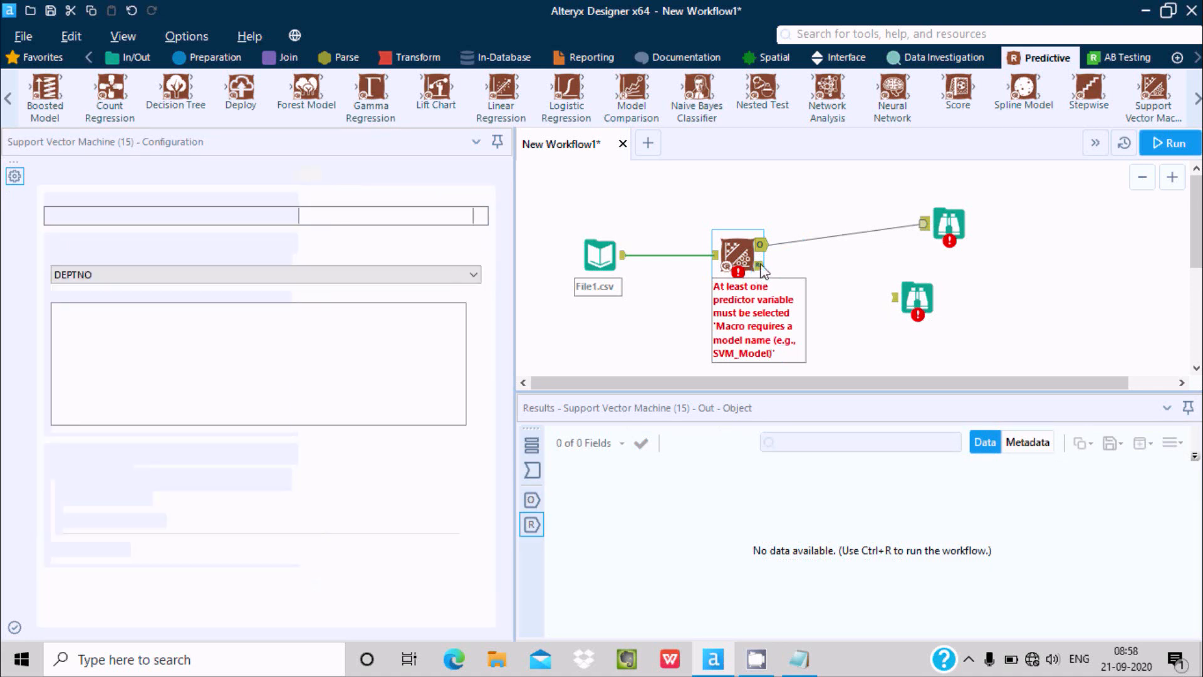
left_click_drag(760, 269, 892, 298)
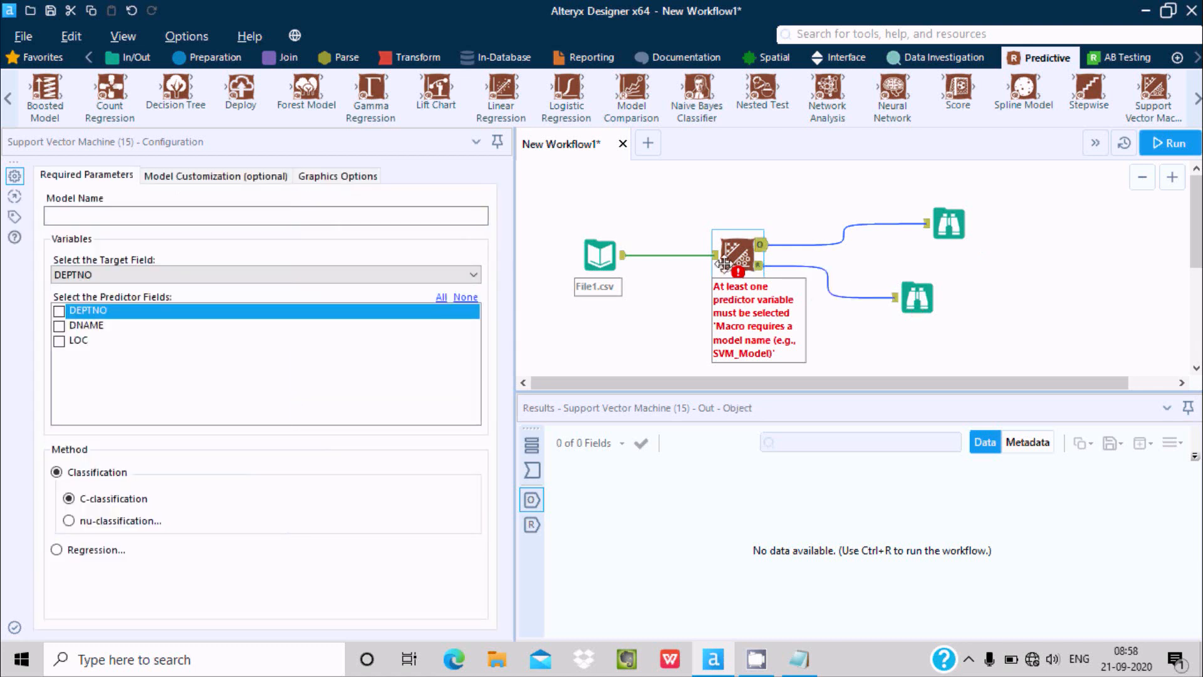
Name the model mdl_vector, select DNAME as its predictor field, and run the workflow
left_click(50, 214)
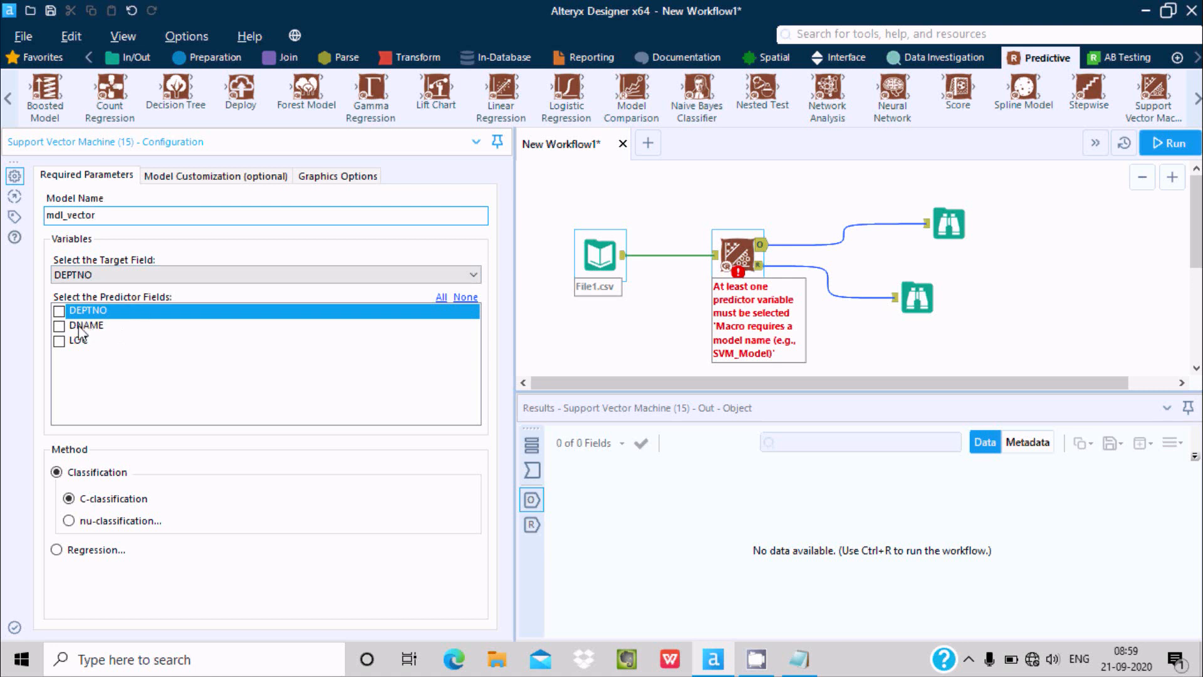
left_click(59, 326)
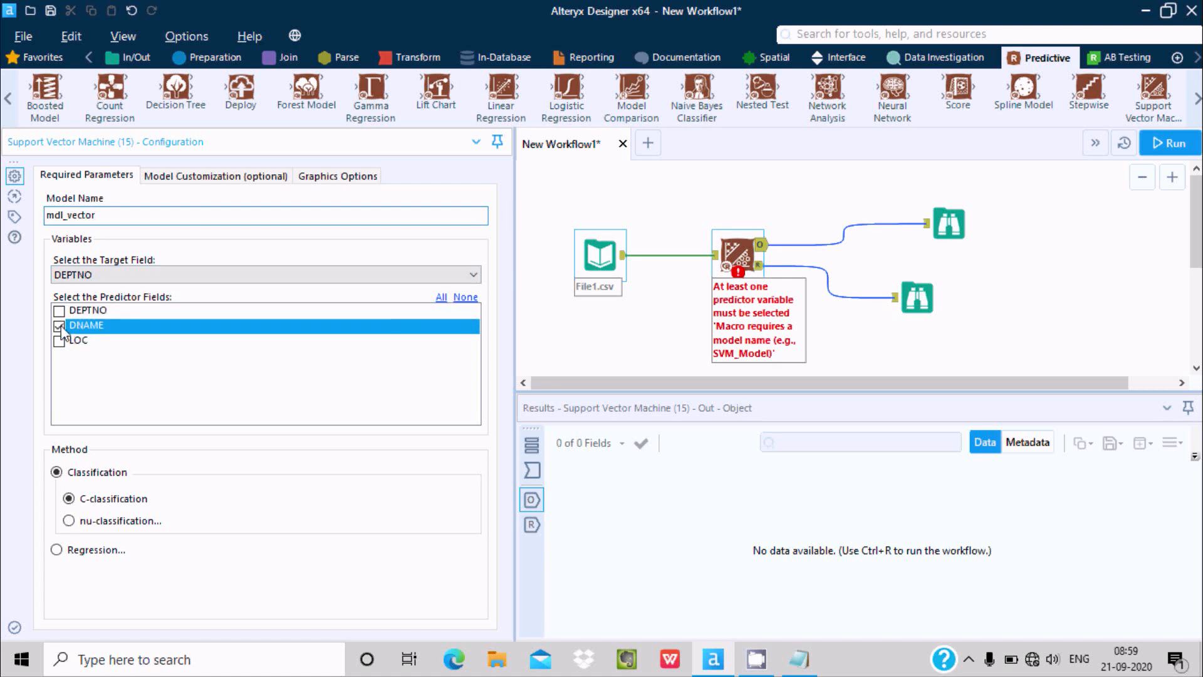
left_click(1157, 140)
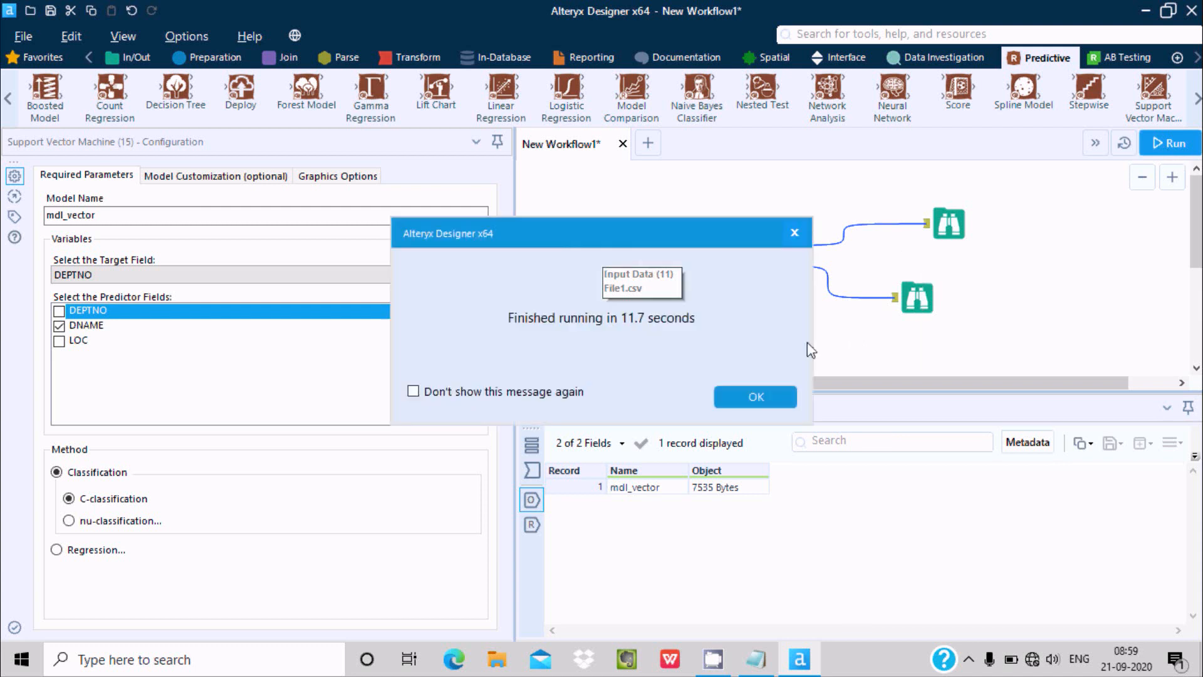
left_click(760, 396)
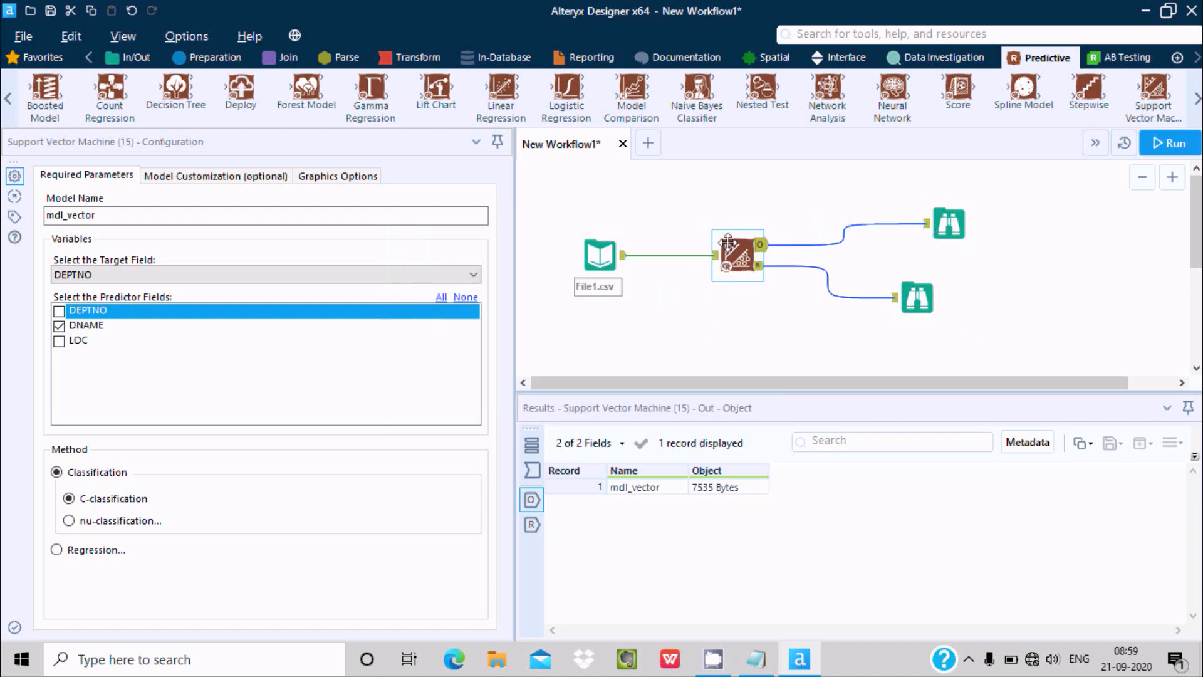
View the Support Vector Machine tool's input, object output and report output in the results
left_click(534, 472)
left_click(531, 500)
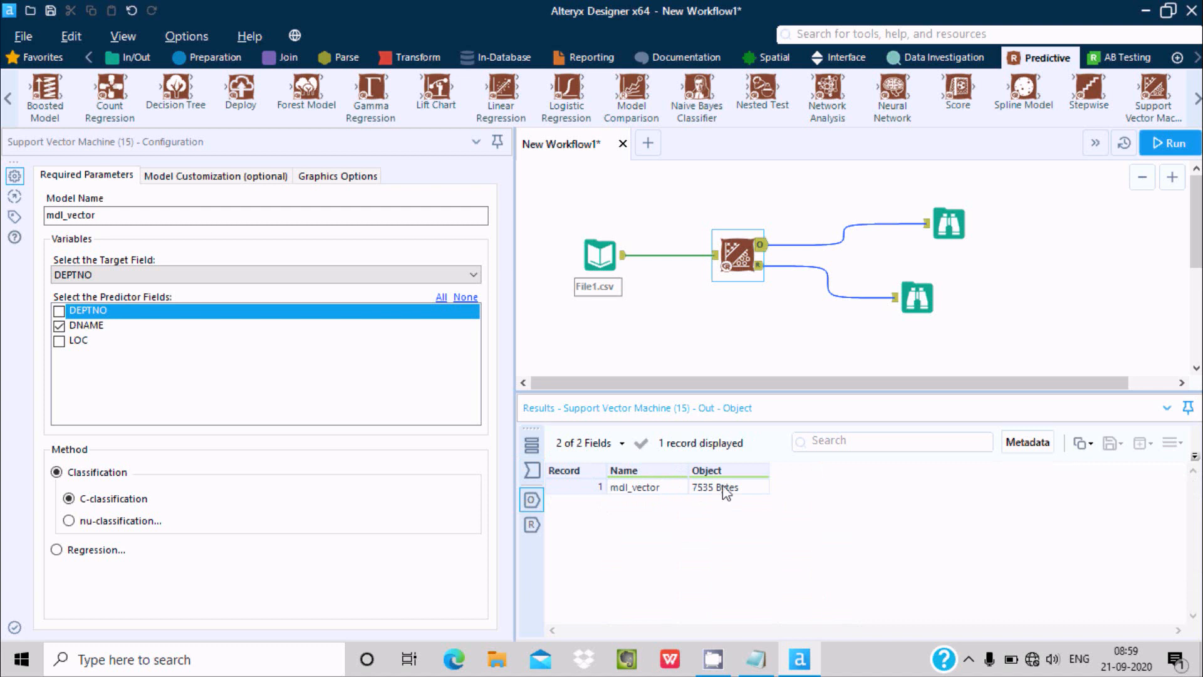
left_click(531, 525)
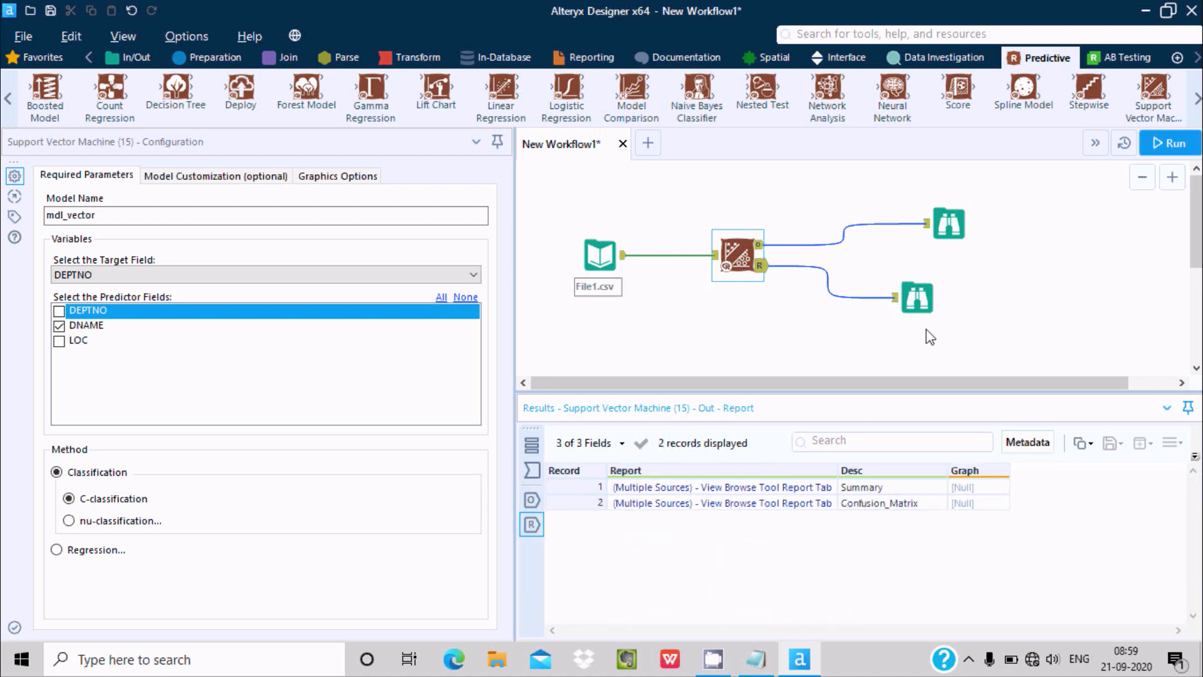
Examine the classification report's model summary and confusion matrix, comparing the target and predictor with the Support Vector Machine configuration
left_click(920, 304)
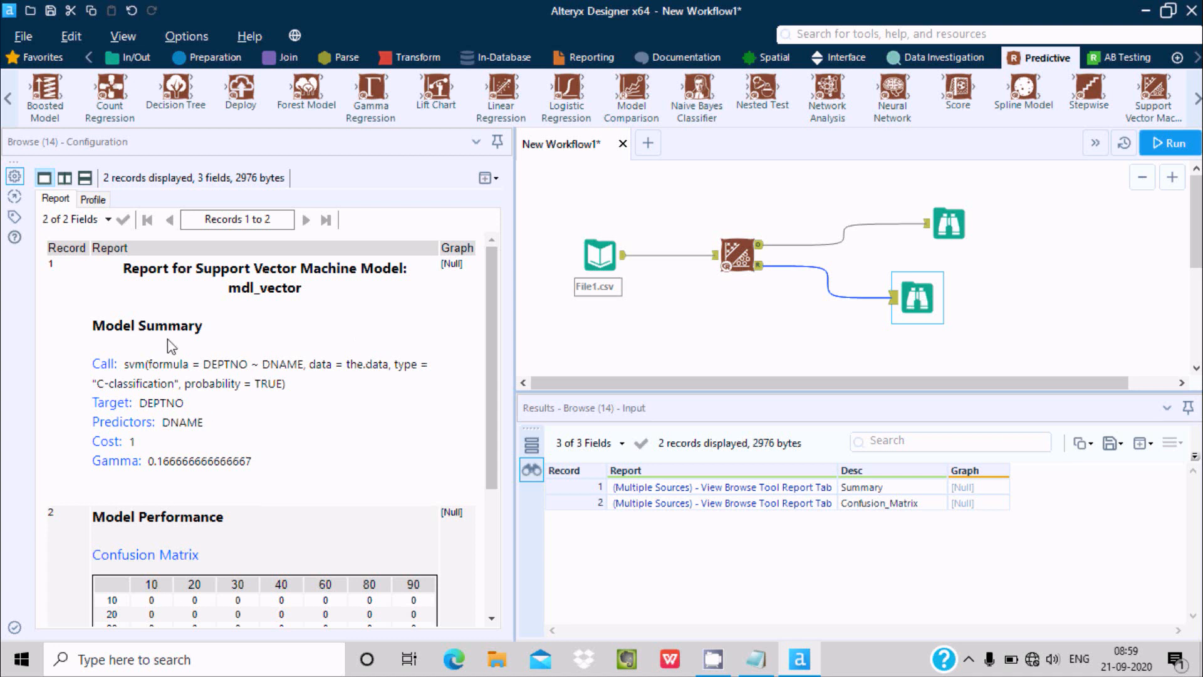
left_click_drag(160, 364, 380, 358)
left_click(284, 387)
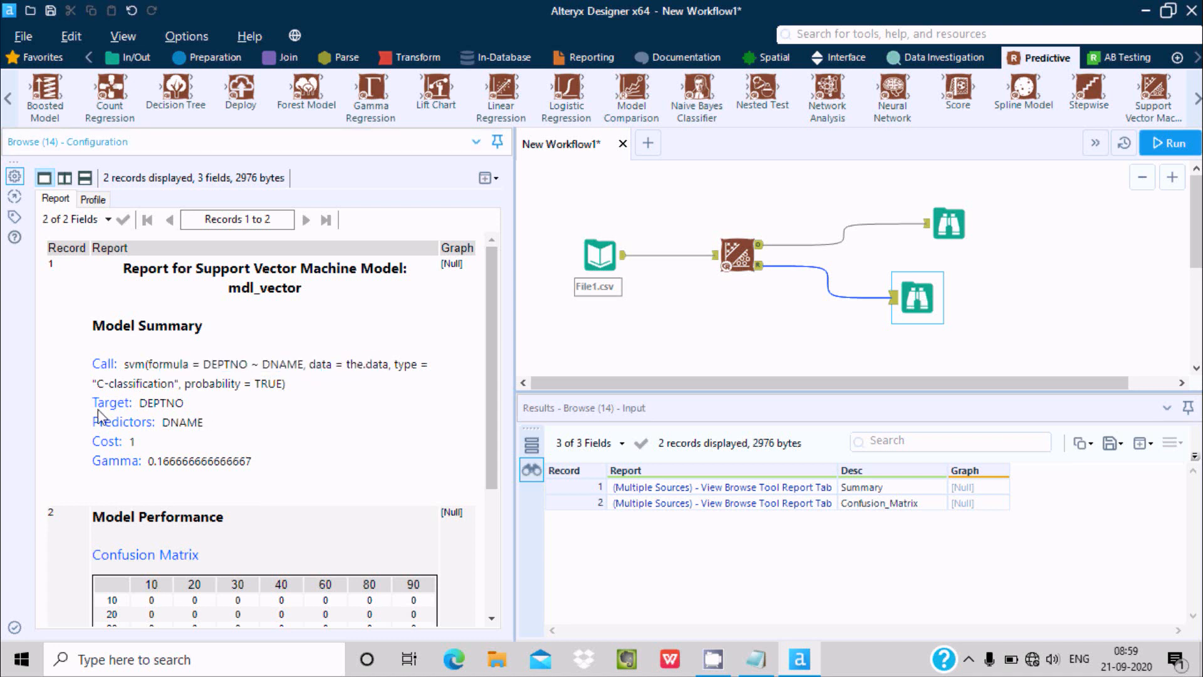
left_click(739, 257)
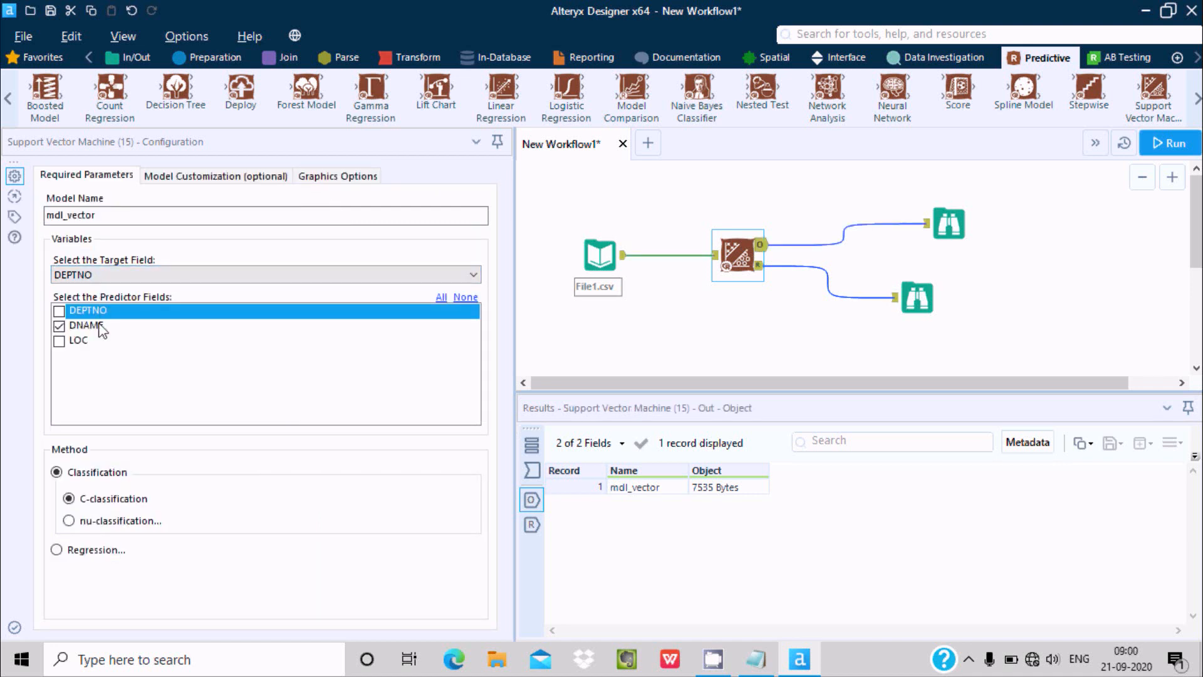
left_click(918, 283)
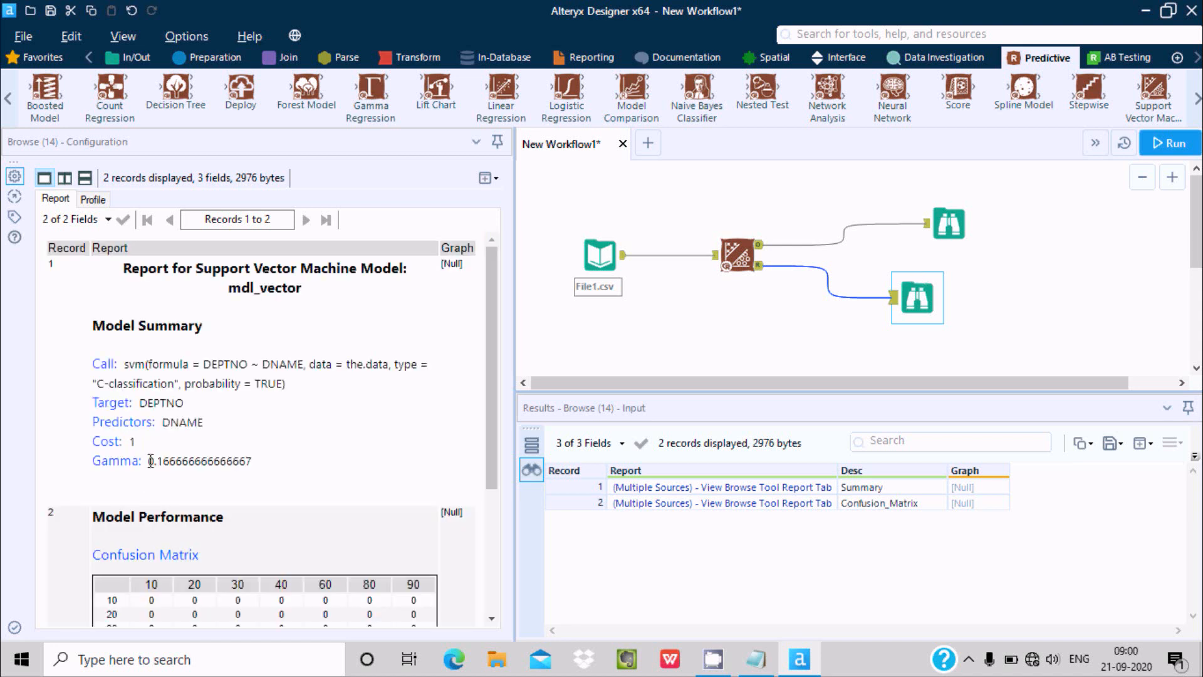
left_click_drag(490, 361, 487, 418)
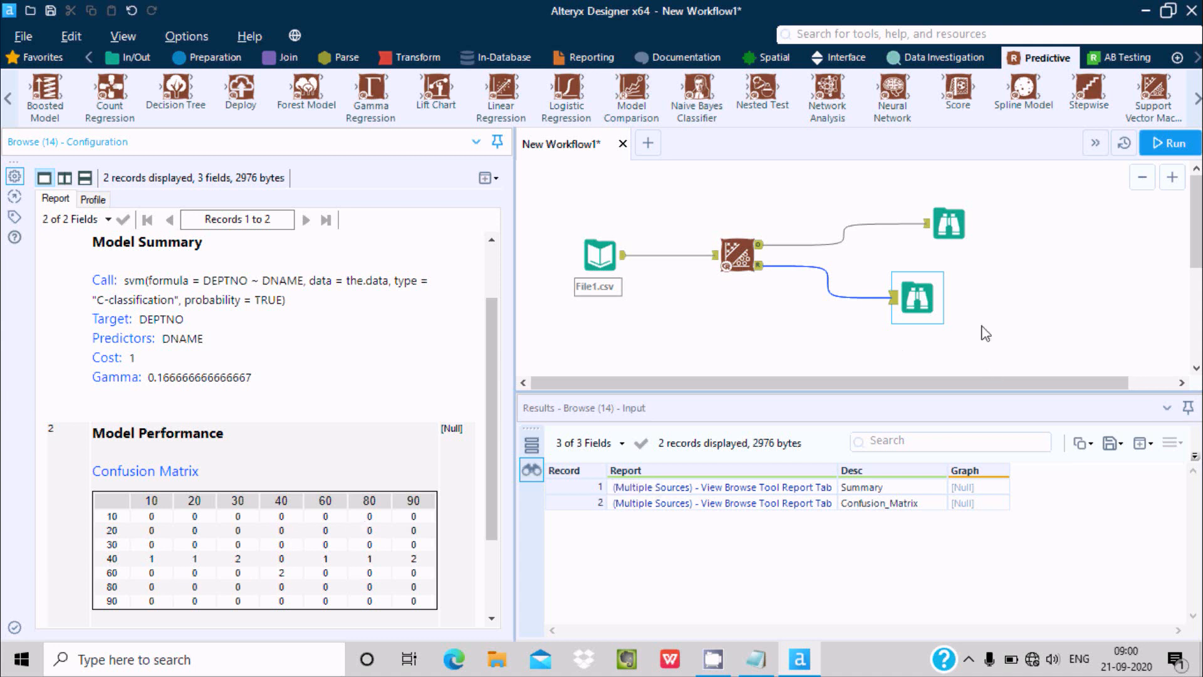
Switch the Support Vector Machine method to Regression with epsilon regression and run the workflow
left_click(736, 253)
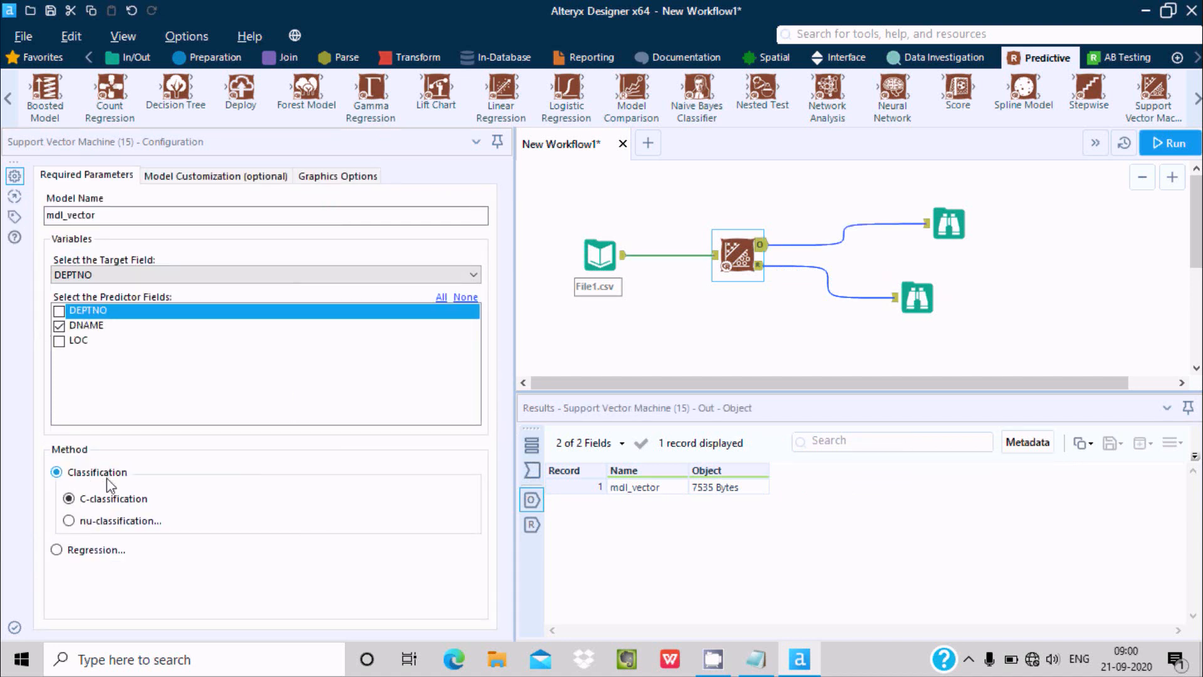
left_click(56, 550)
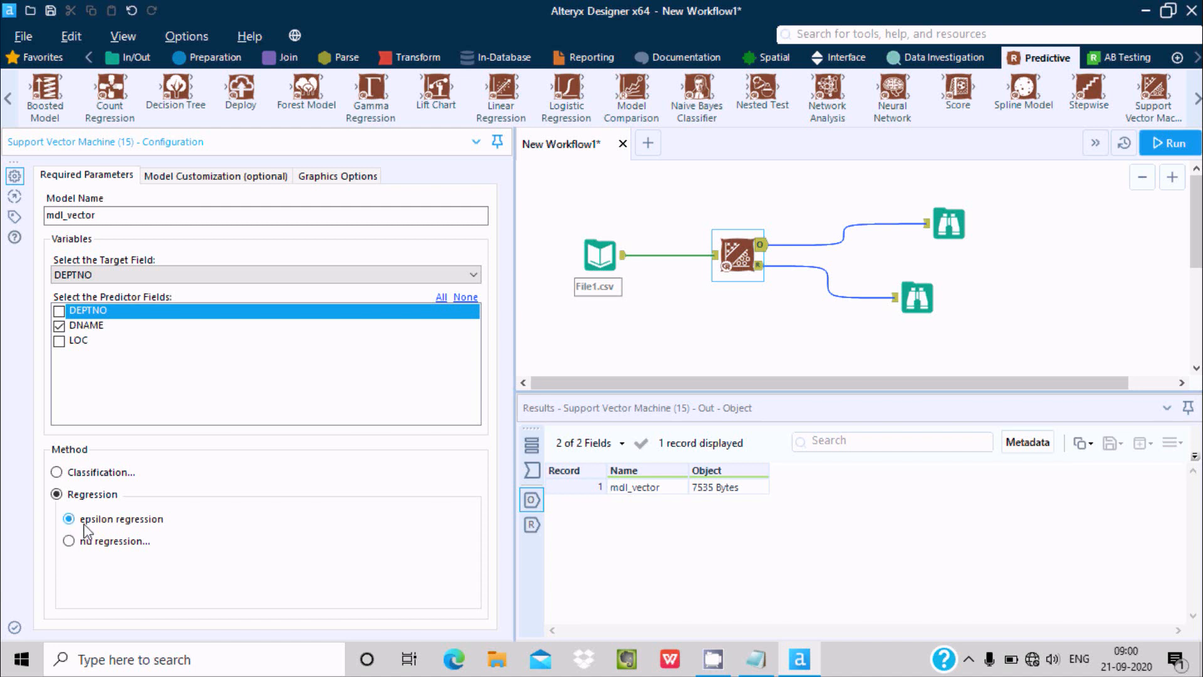
left_click(1161, 148)
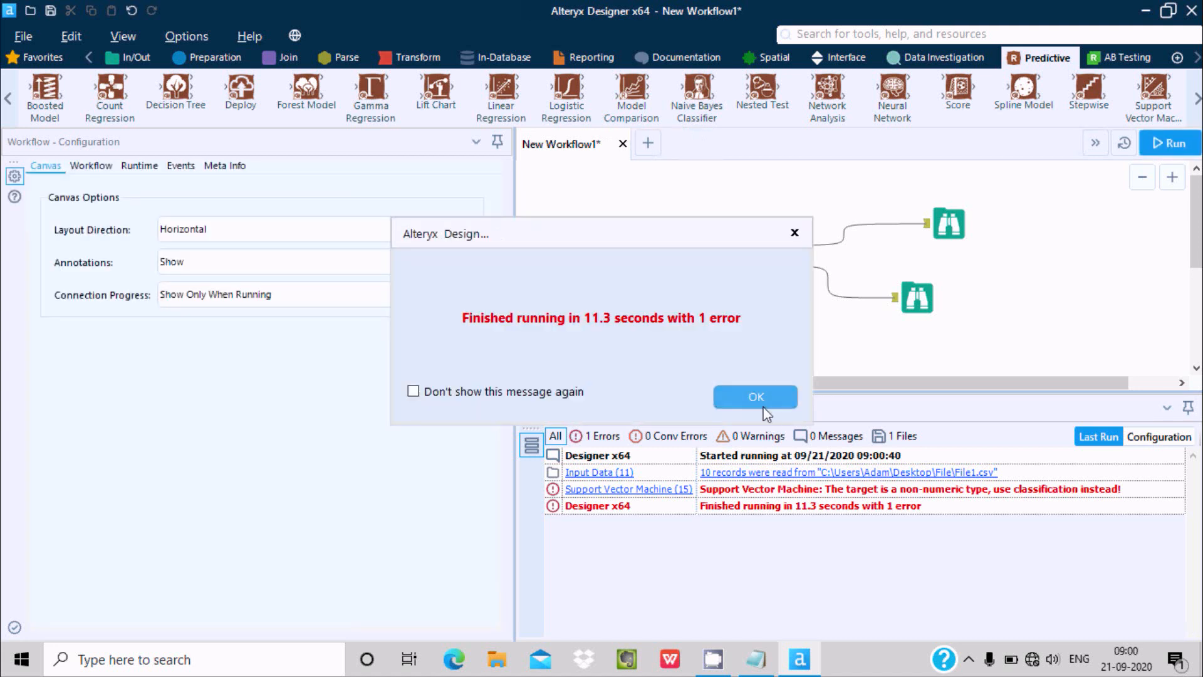
left_click(755, 395)
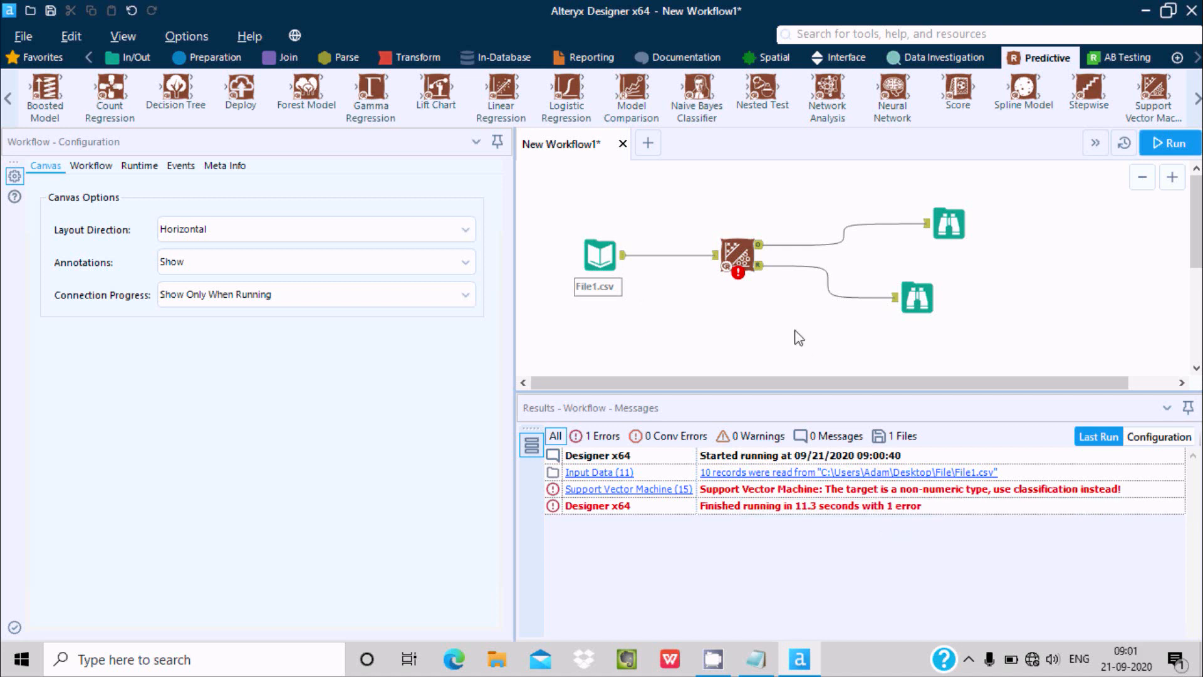
Check the field types passing from File1.csv into the Support Vector Machine tool against its chosen target field
left_click(653, 256)
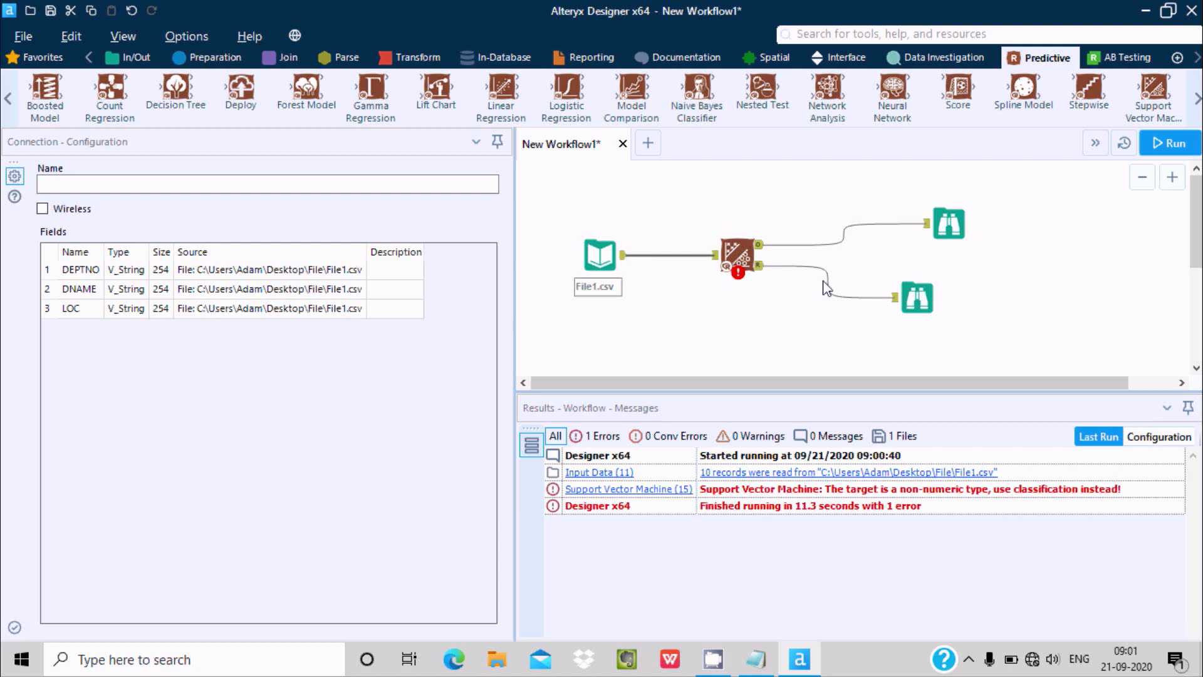
left_click(742, 246)
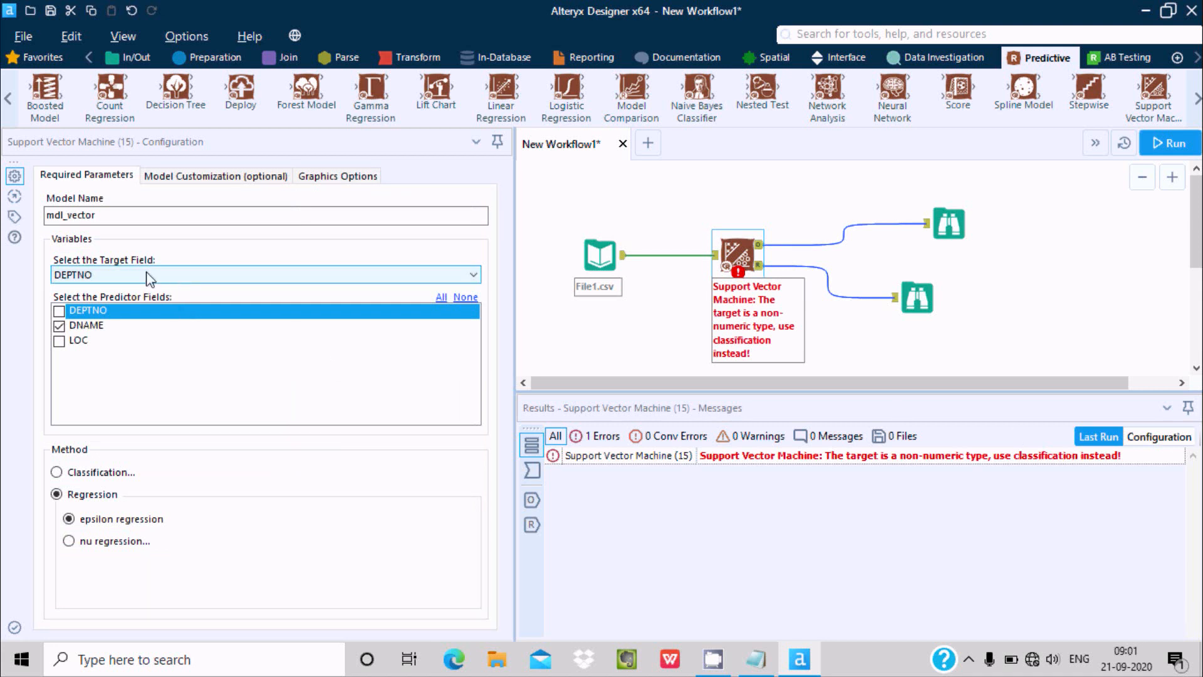
left_click(666, 257)
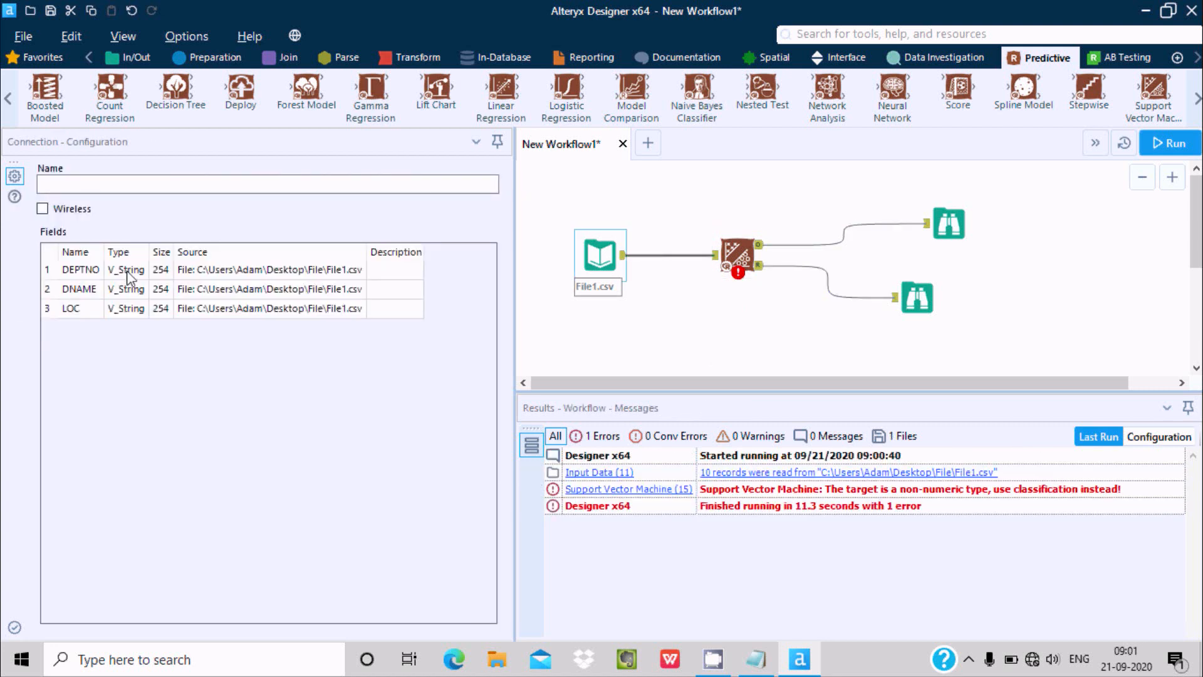
Replace the direct connection between File1.csv and the Support Vector Machine with a Select tool that converts DEPTNO to Int64
right_click(677, 259)
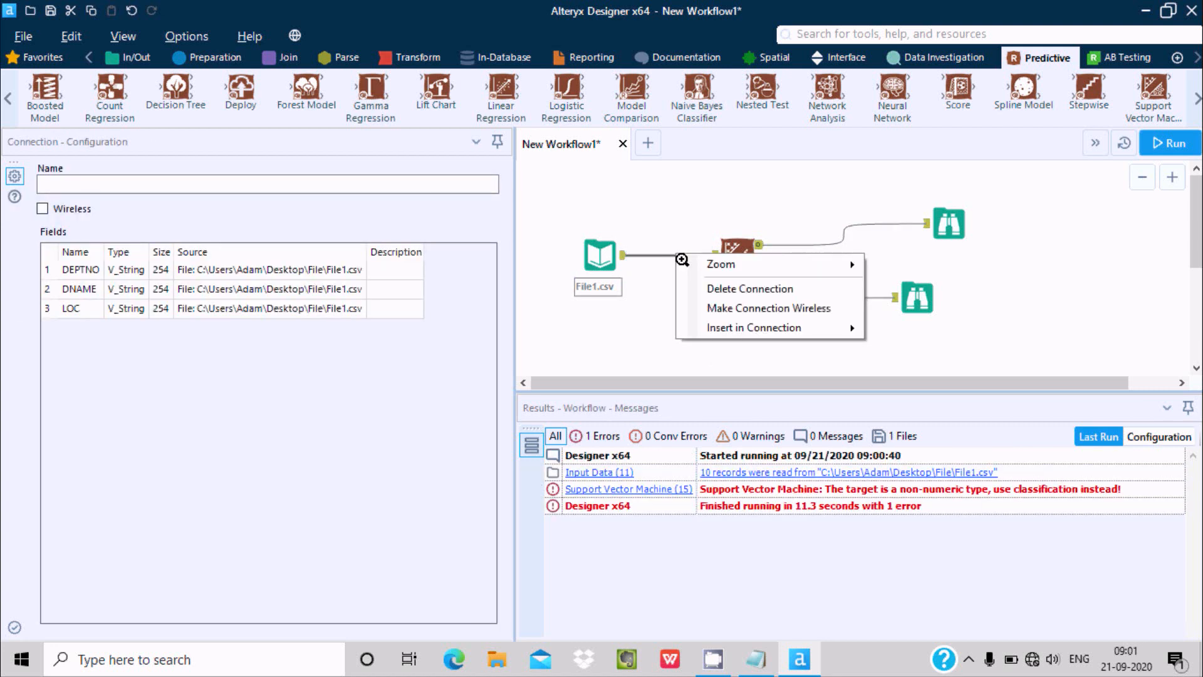
left_click(707, 289)
left_click(213, 60)
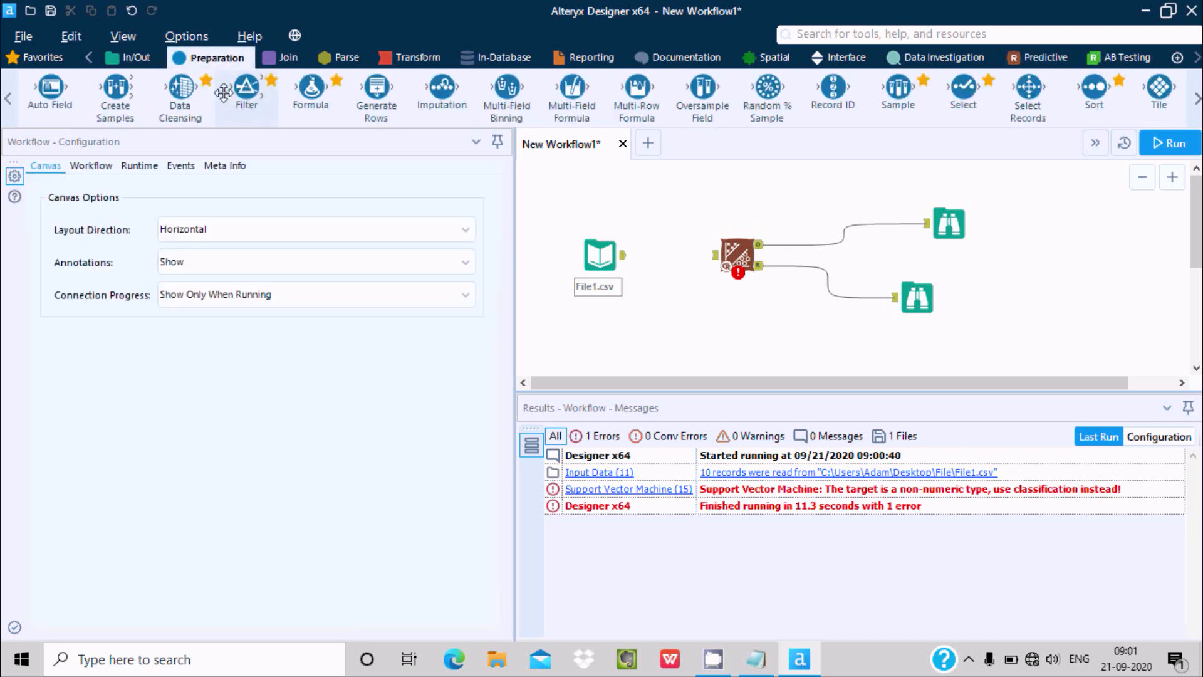
left_click_drag(989, 99, 671, 254)
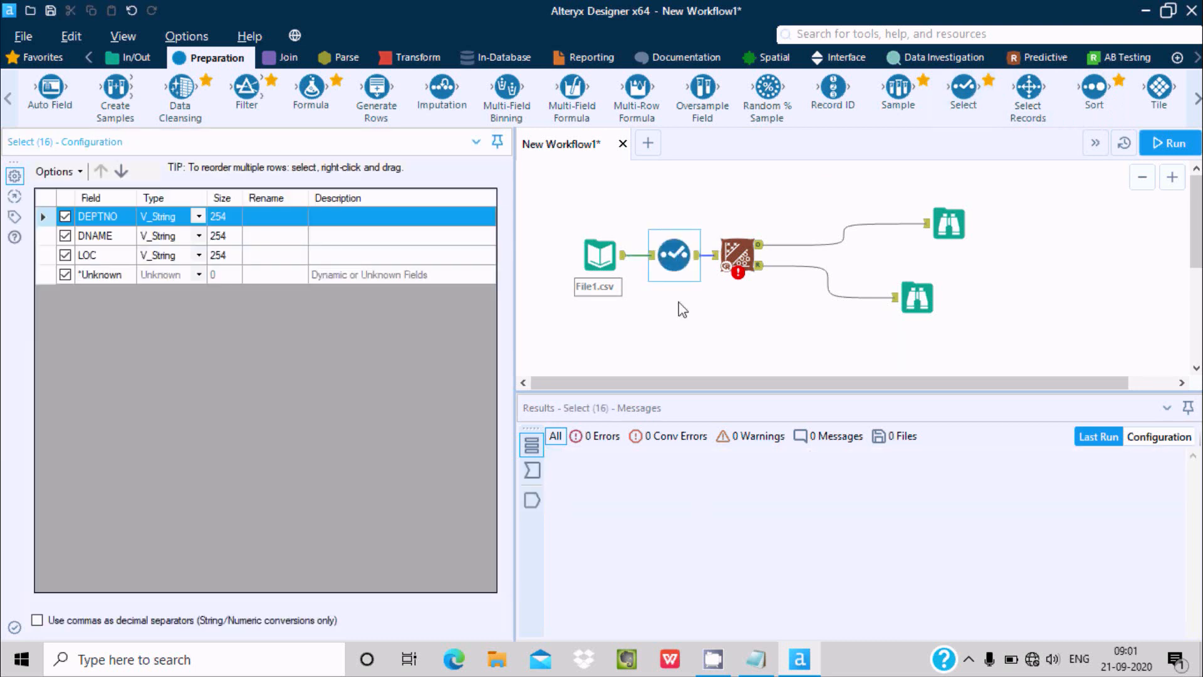
left_click(199, 218)
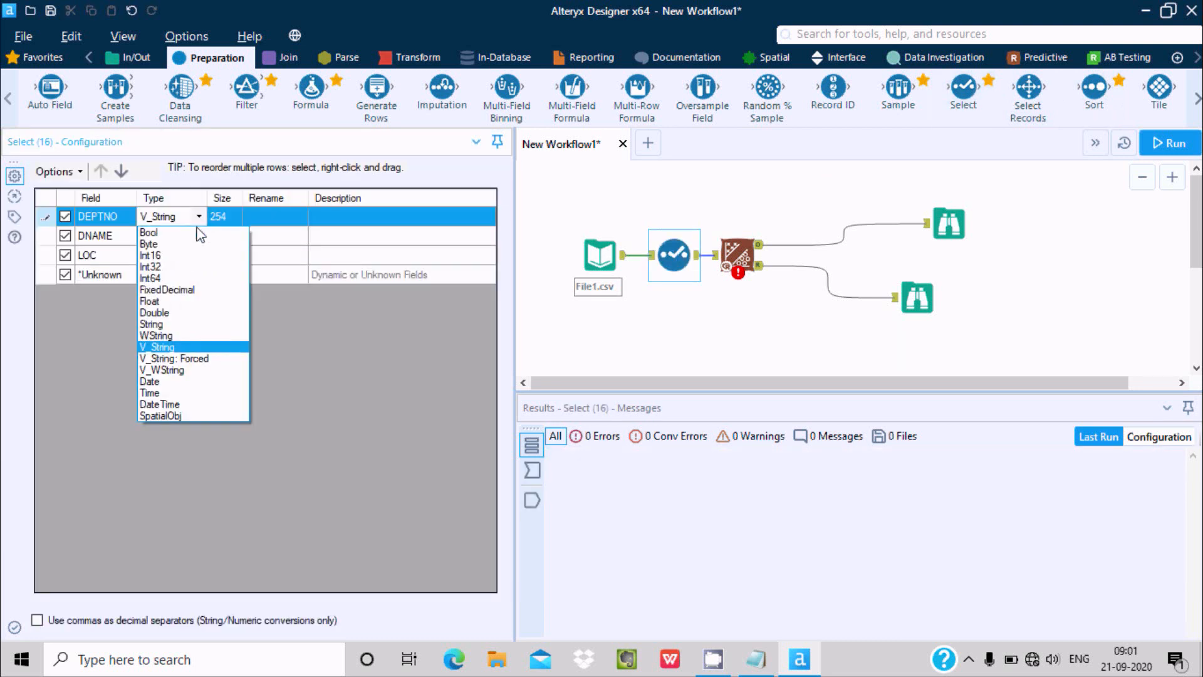
left_click(183, 277)
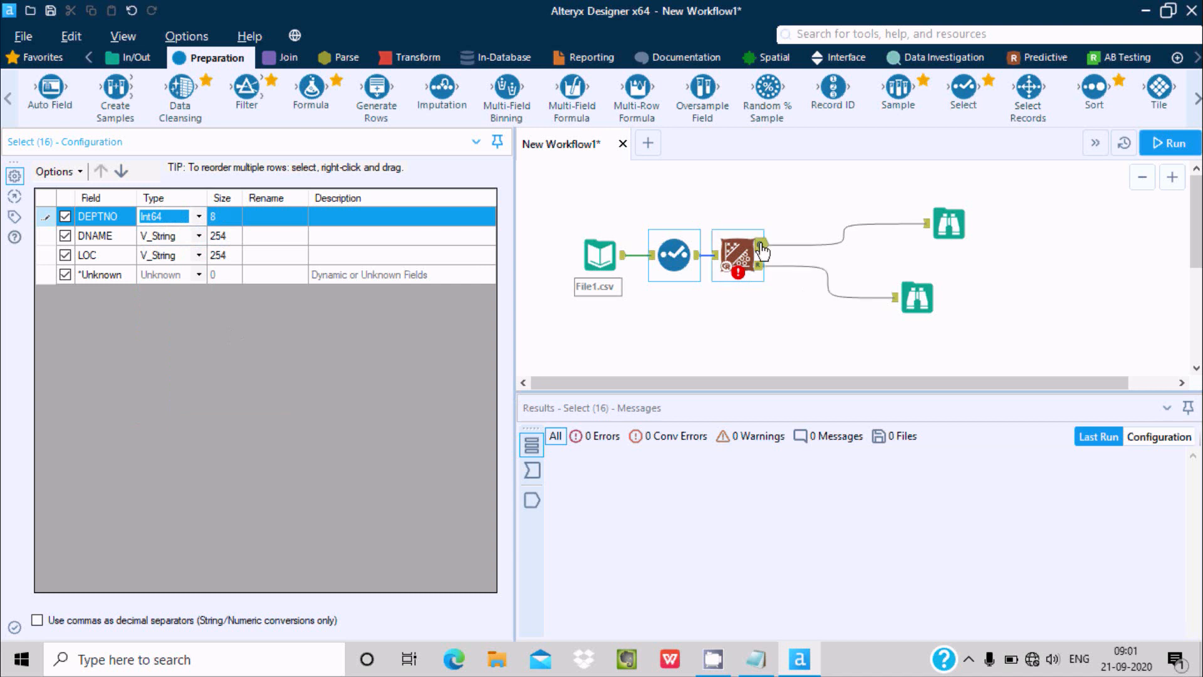
Check the Support Vector Machine's regression configuration and rerun the workflow with the converted DEPTNO field
left_click(738, 254)
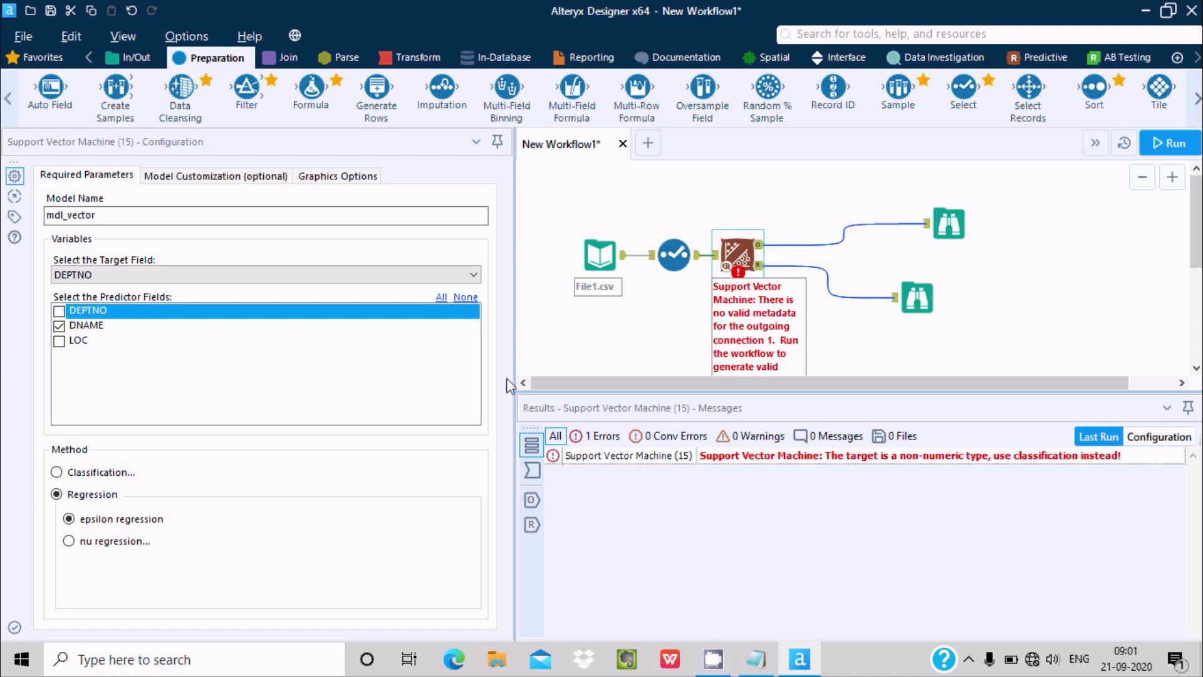
left_click(1170, 143)
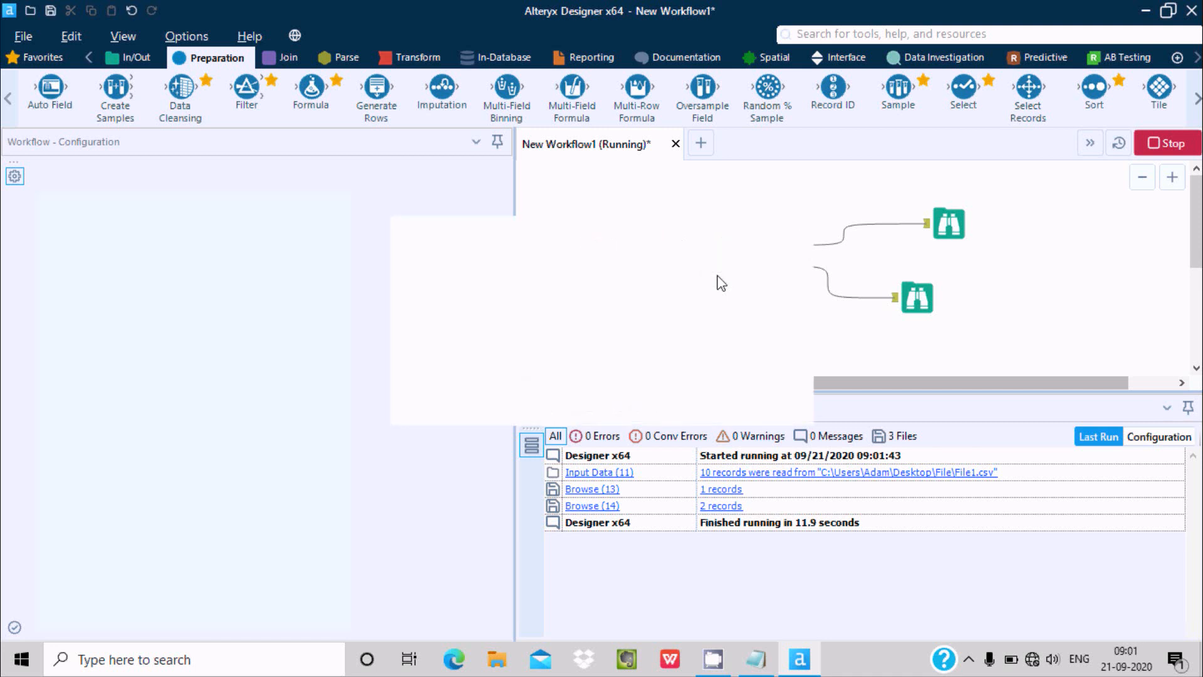
left_click(771, 398)
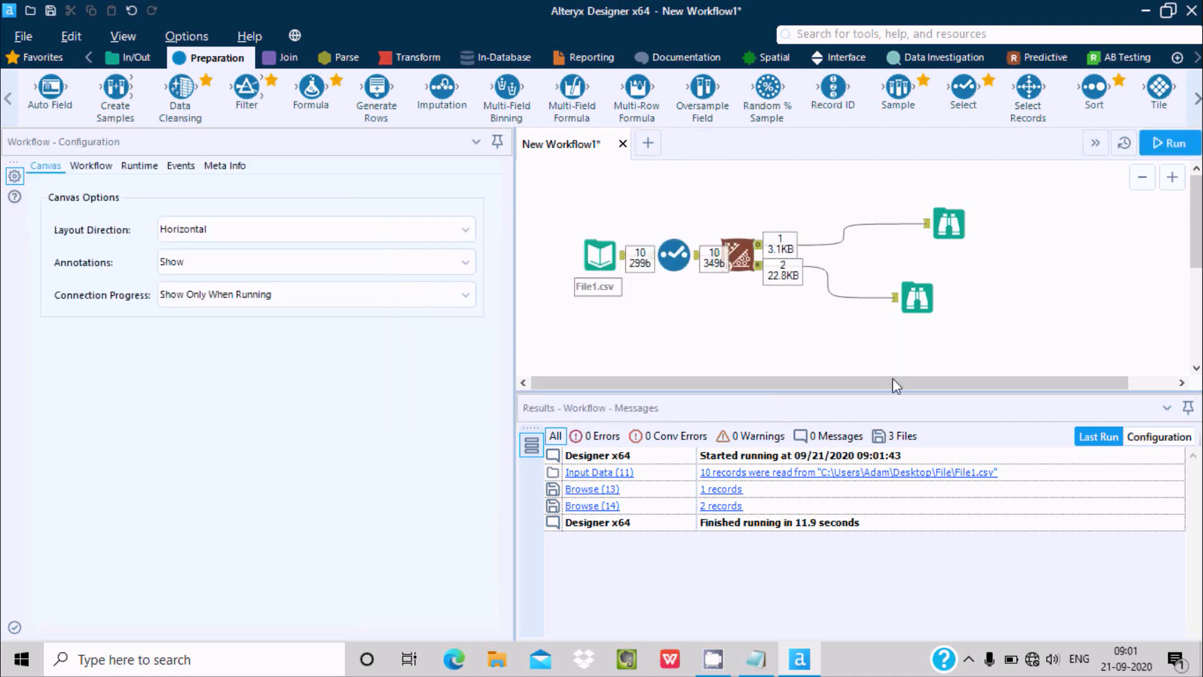
Review the regression report's model summary, performance metrics and residual plot in the Browse tool on the Support Vector Machine's R output
left_click(932, 311)
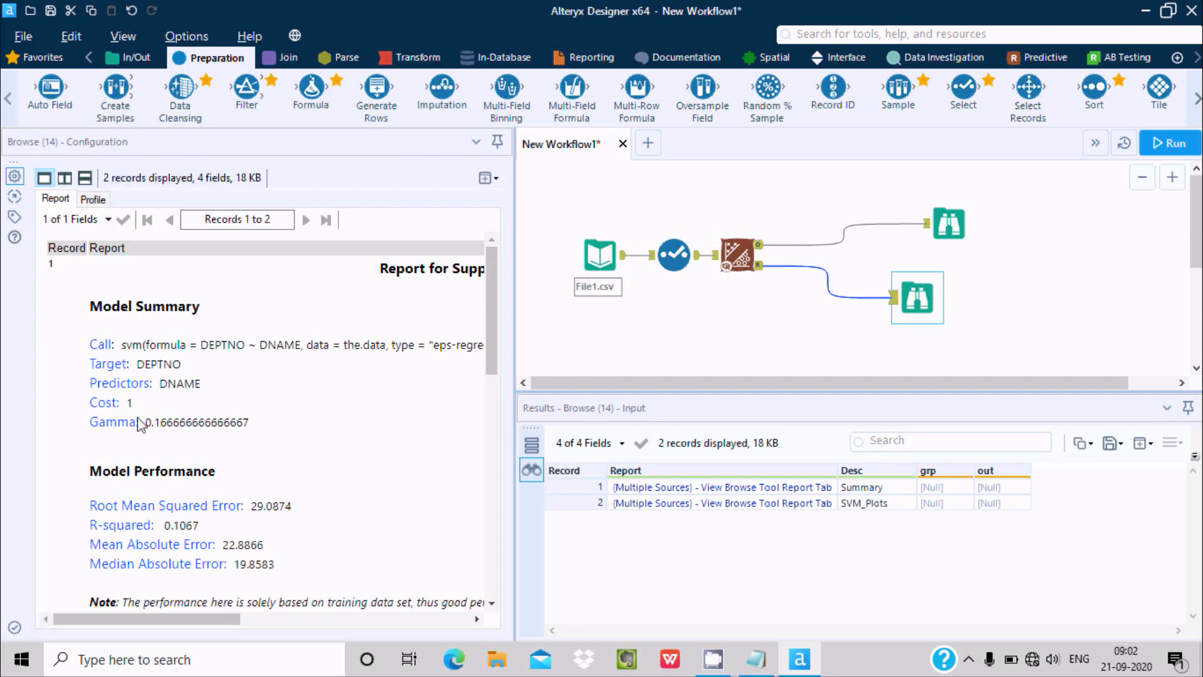
left_click_drag(492, 304, 492, 358)
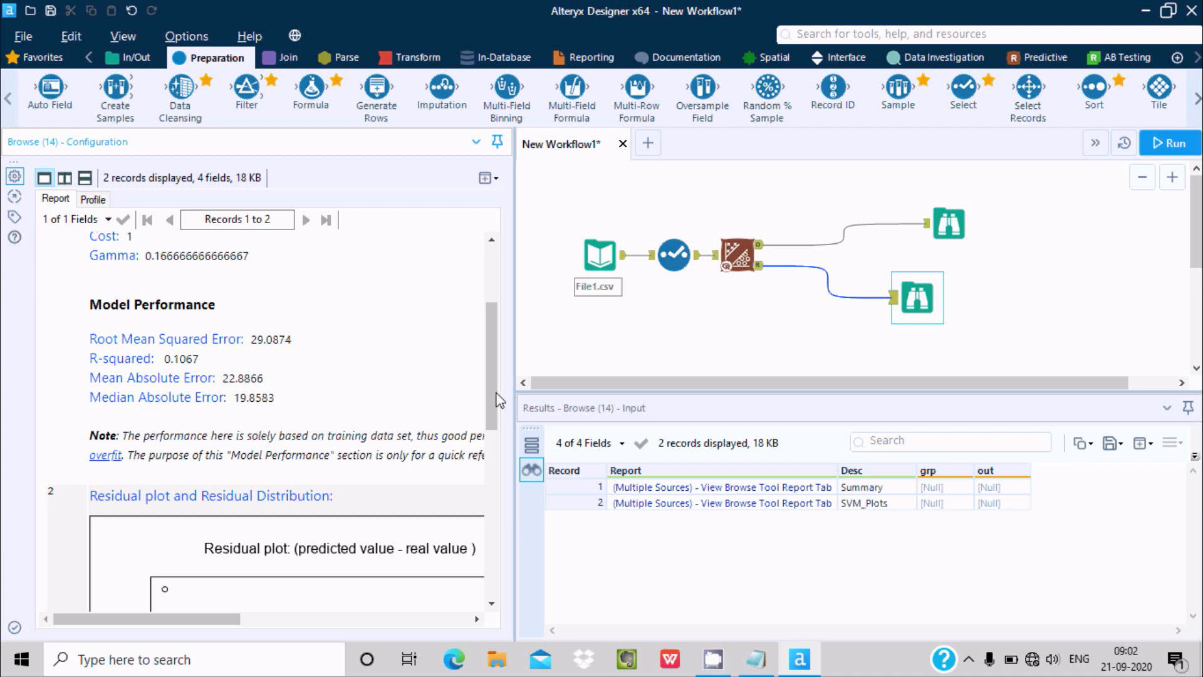
left_click_drag(491, 345, 487, 409)
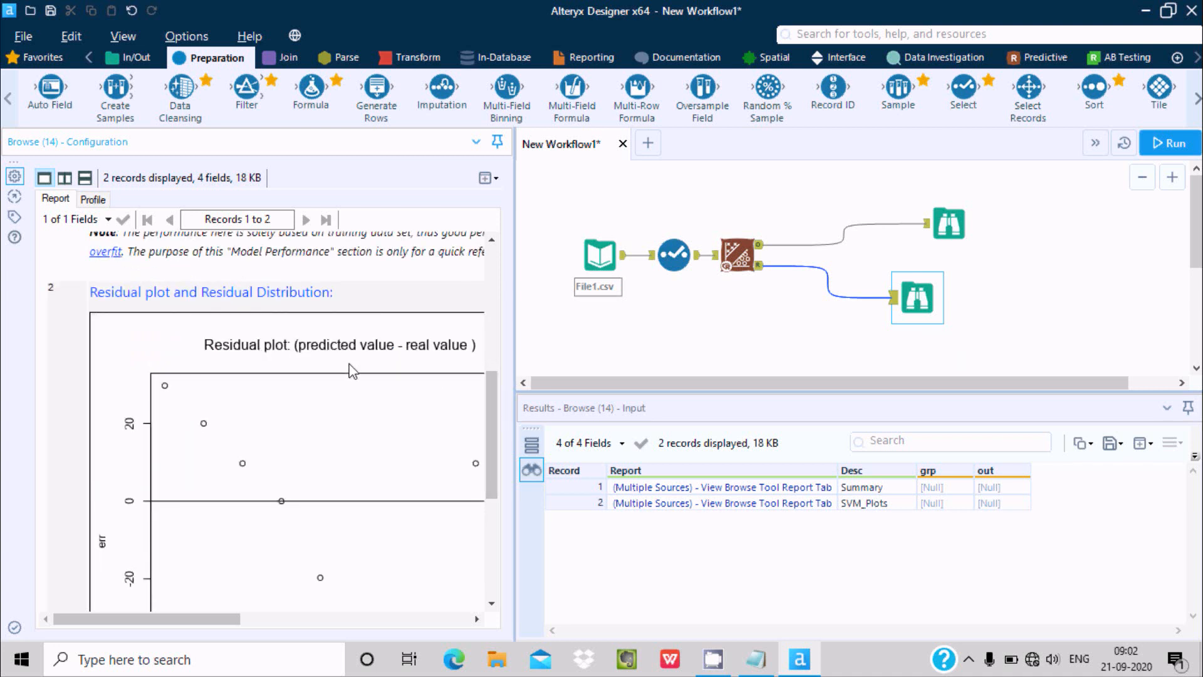
left_click_drag(486, 413, 488, 447)
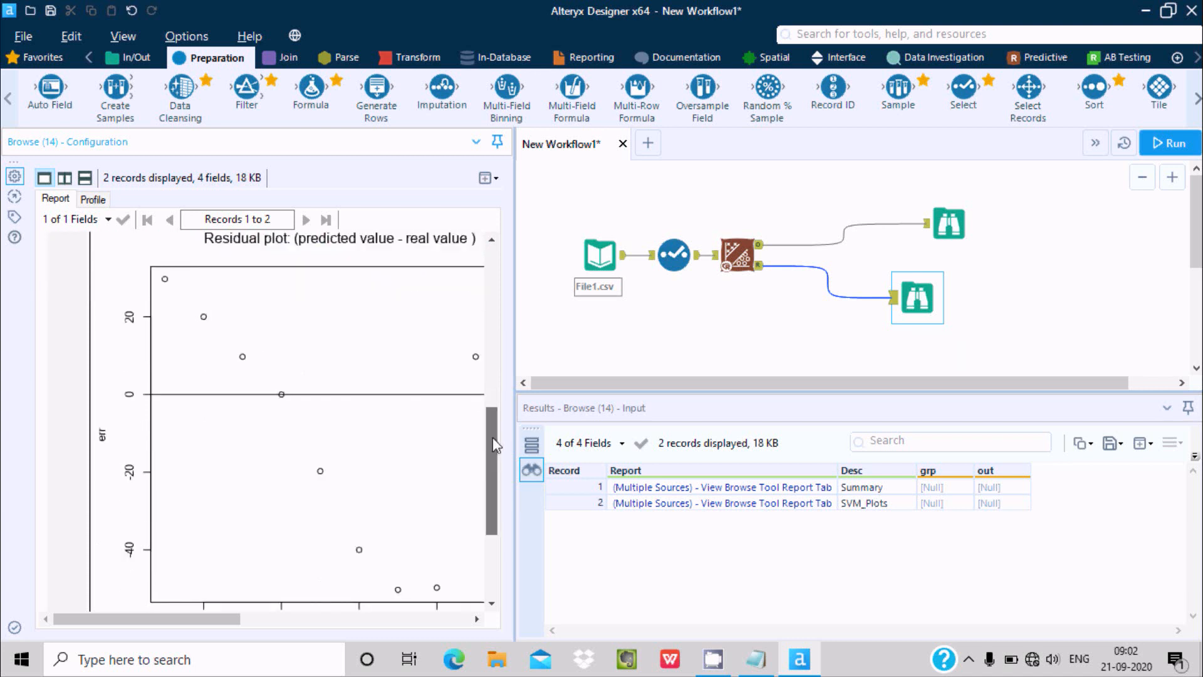
Add LOC as a predictor alongside DNAME in the Support Vector Machine and rerun the workflow
left_click(747, 245)
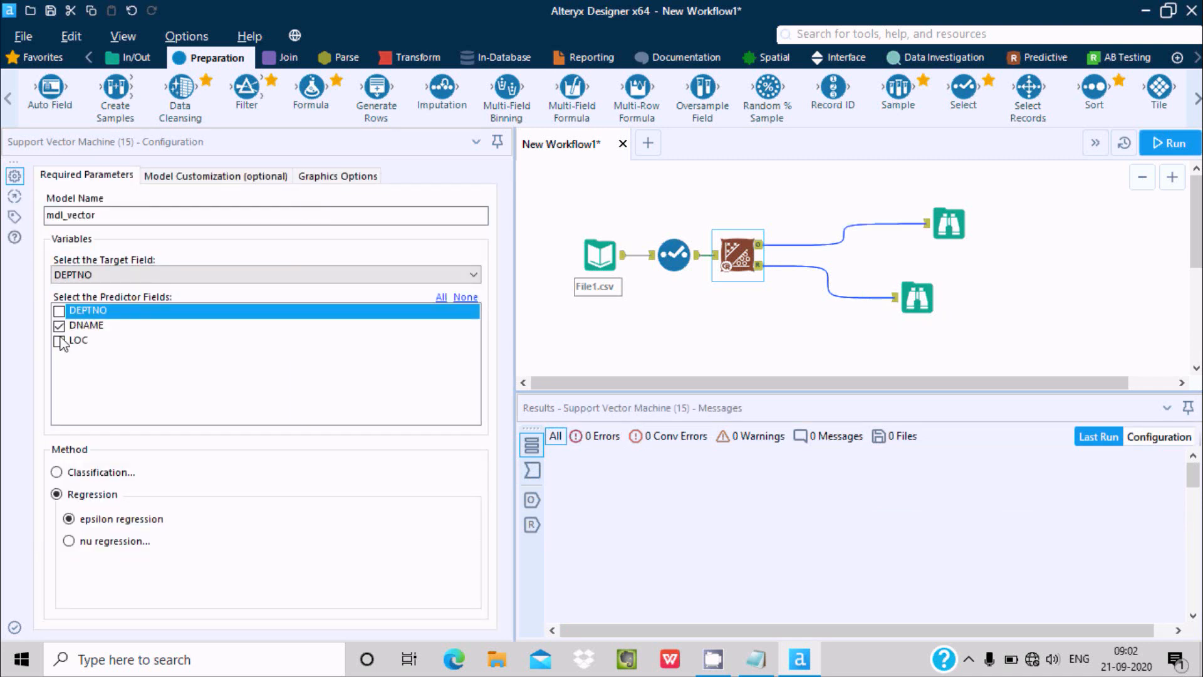
left_click(59, 341)
left_click(59, 326)
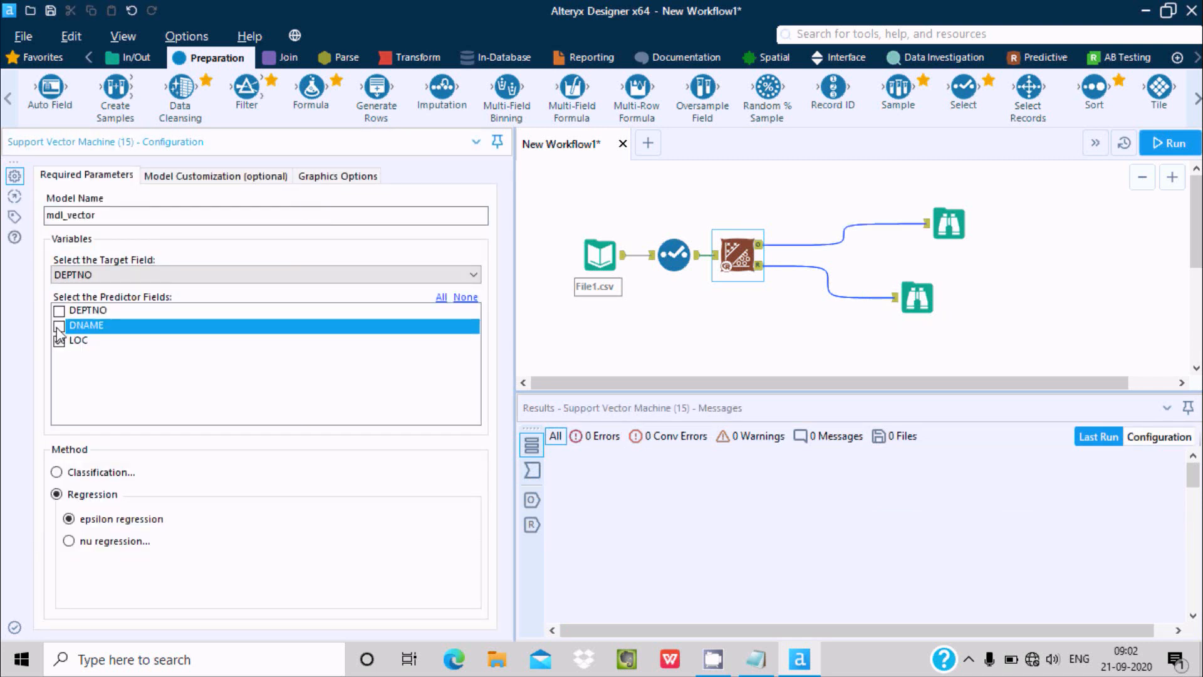
left_click(1165, 143)
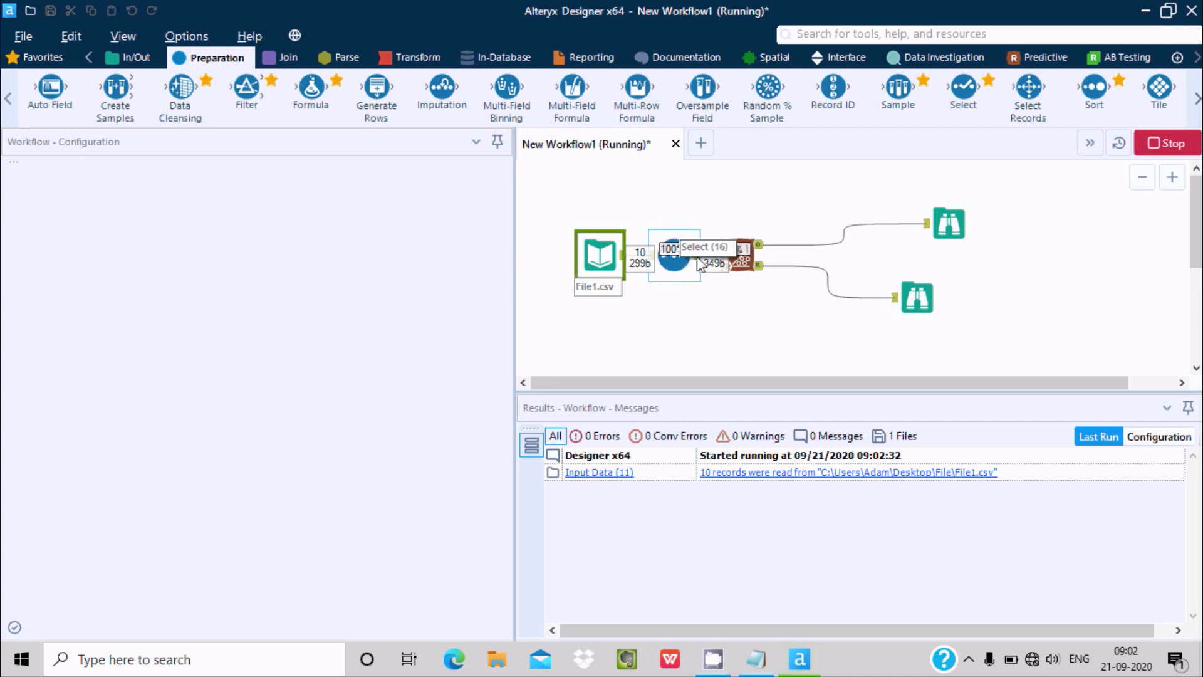
left_click(742, 246)
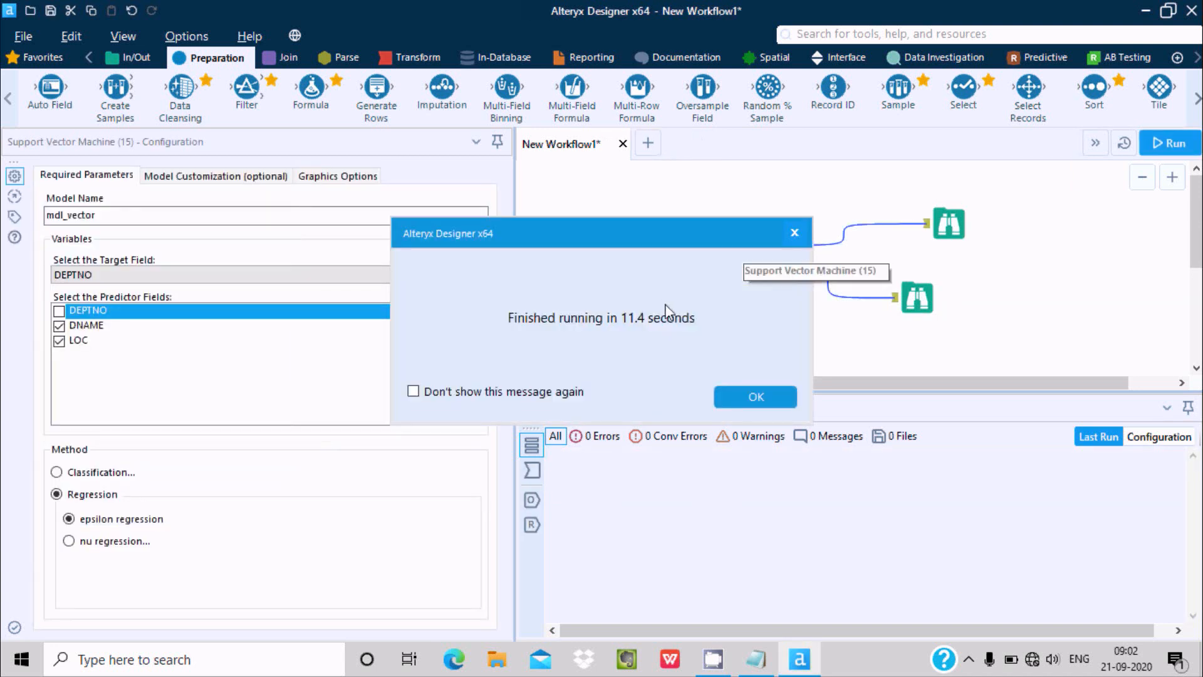
left_click(757, 397)
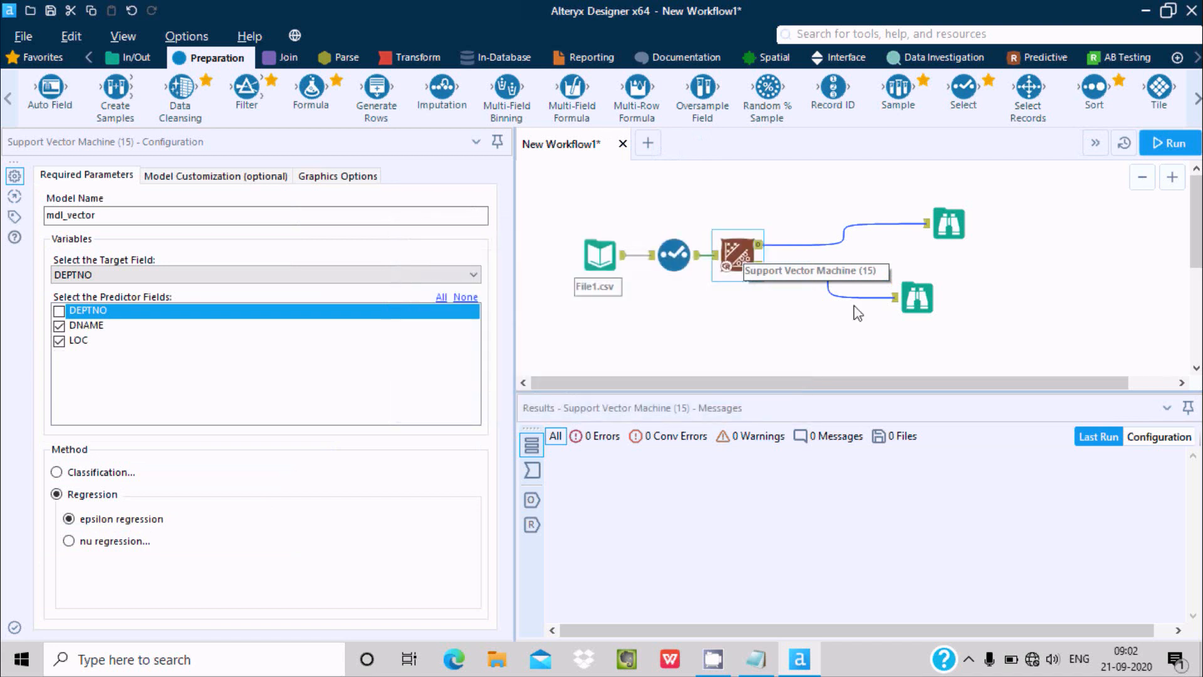
Examine the two-predictor model's summary, performance metrics, residual plot and residual distribution in the R output report, and show the Predictive tools
left_click(902, 287)
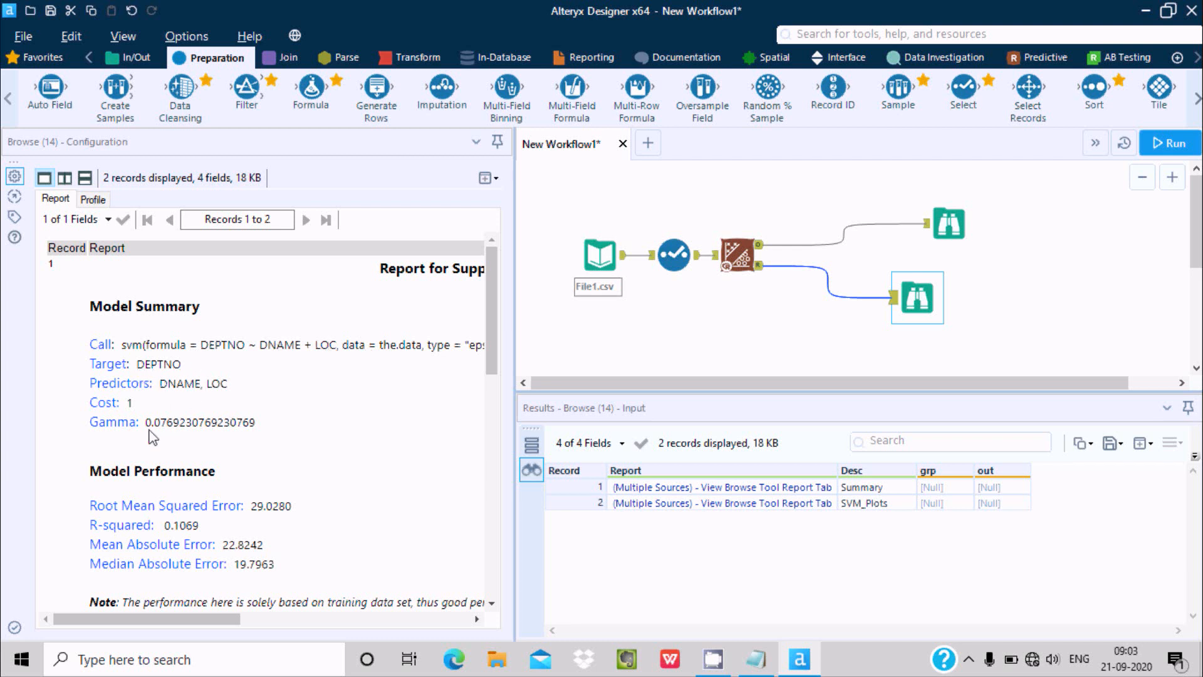
scroll(489, 401, "down", 5)
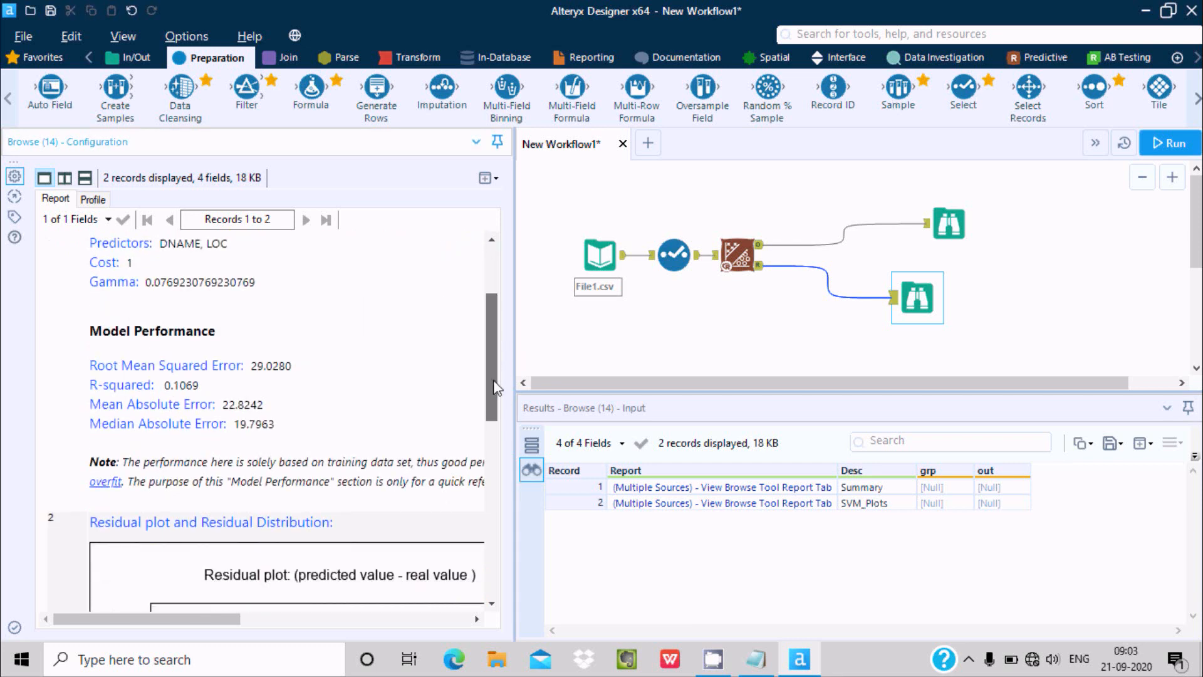
left_click_drag(497, 437, 497, 452)
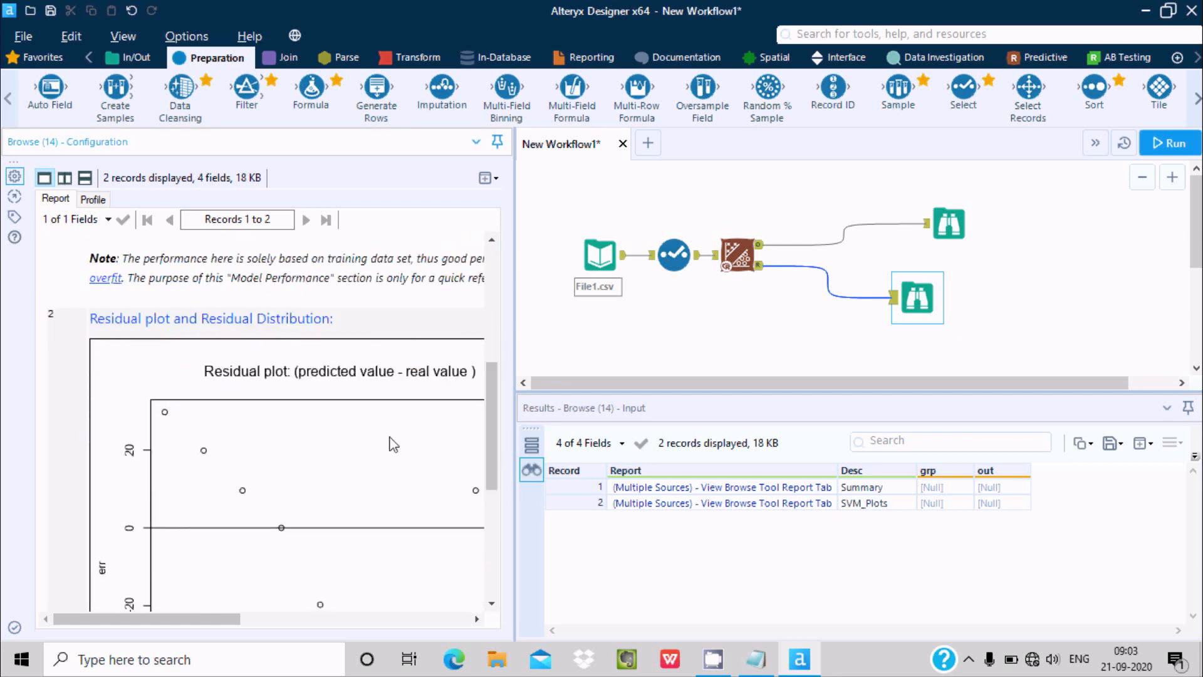
left_click_drag(495, 398, 493, 449)
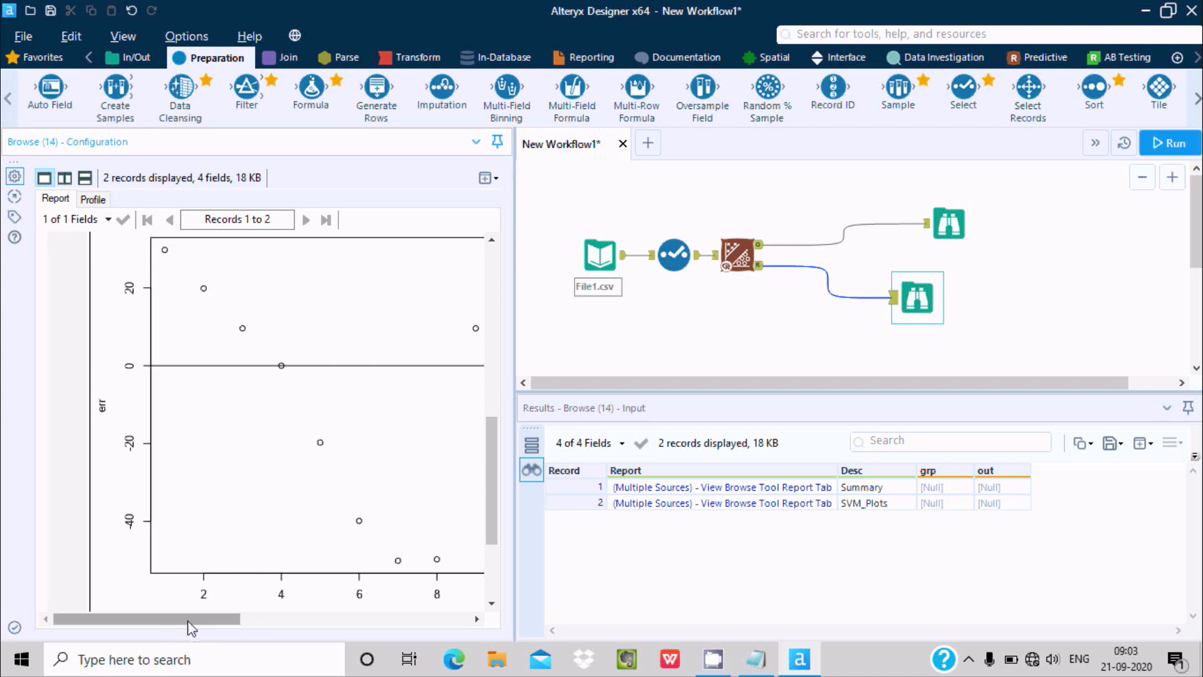
left_click_drag(191, 620, 393, 621)
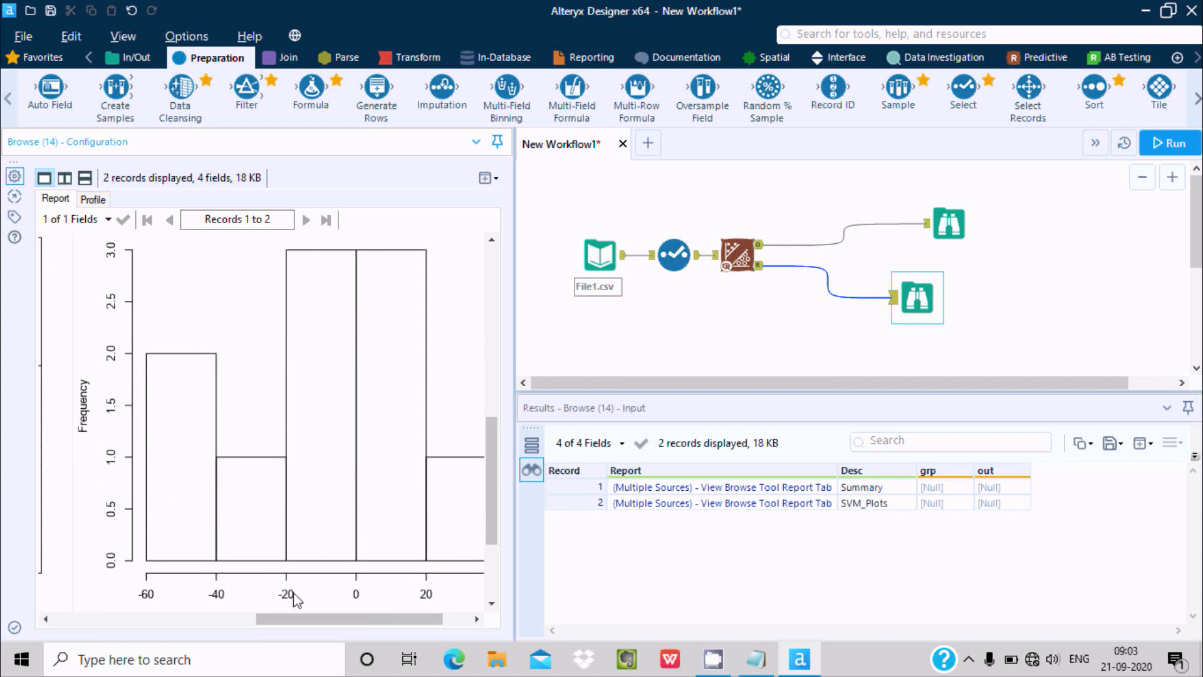
scroll(491, 535, "down", 3)
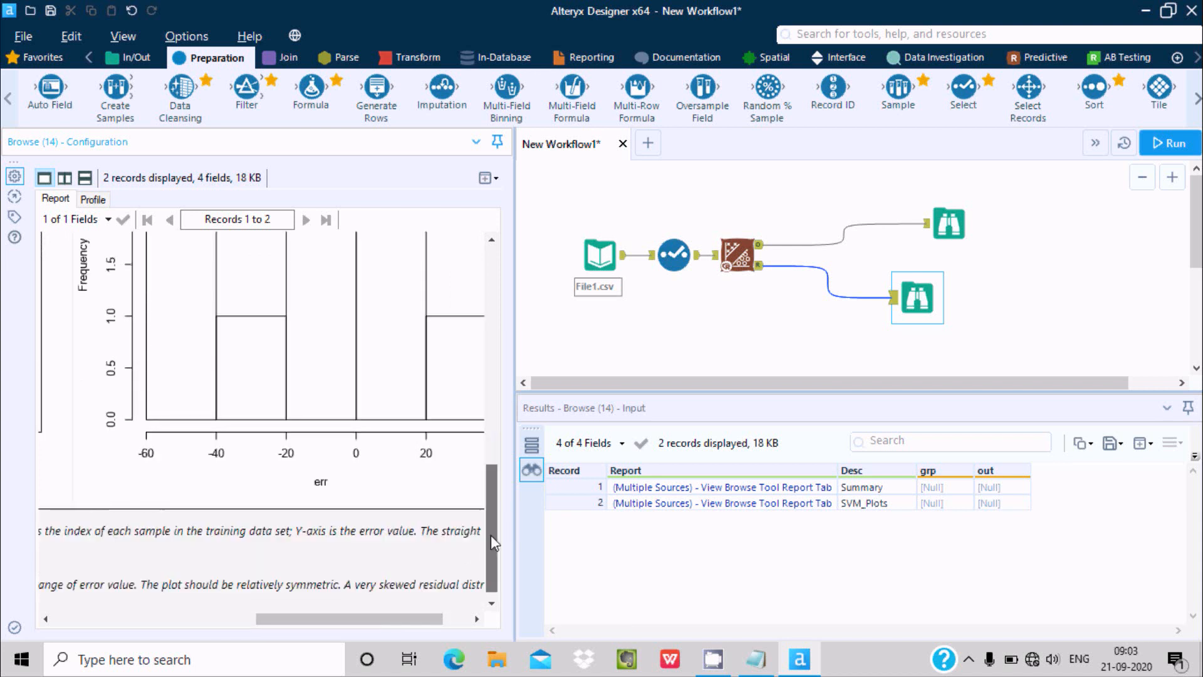
left_click_drag(491, 536, 491, 396)
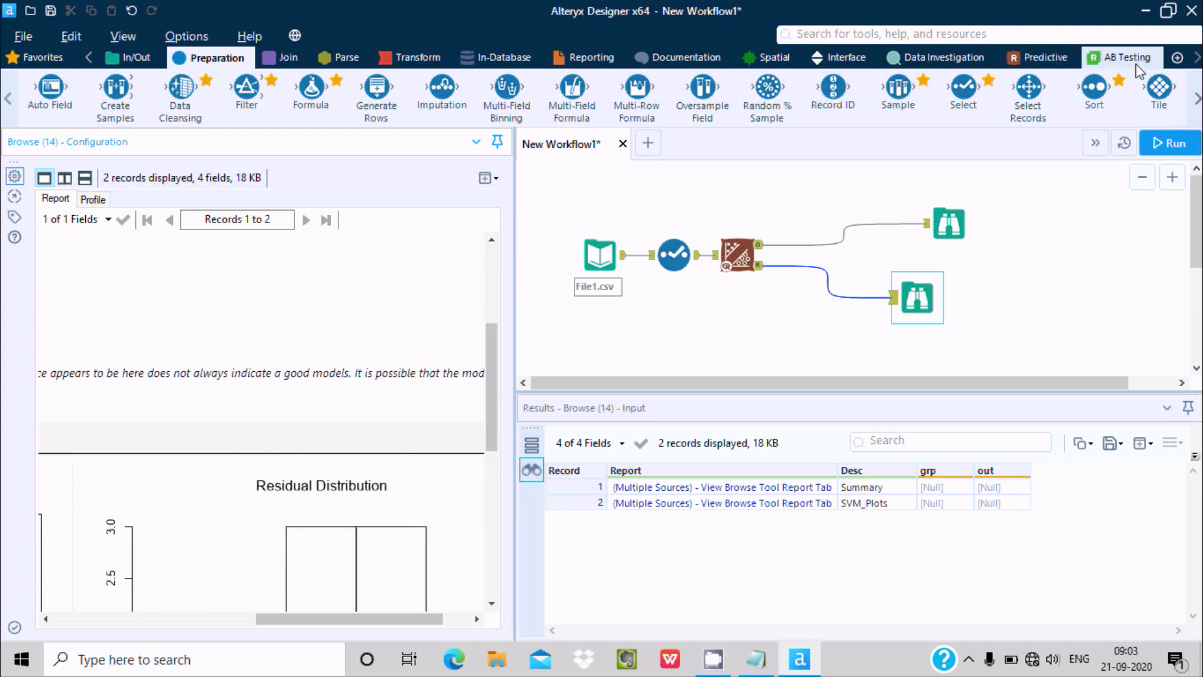
left_click(1040, 57)
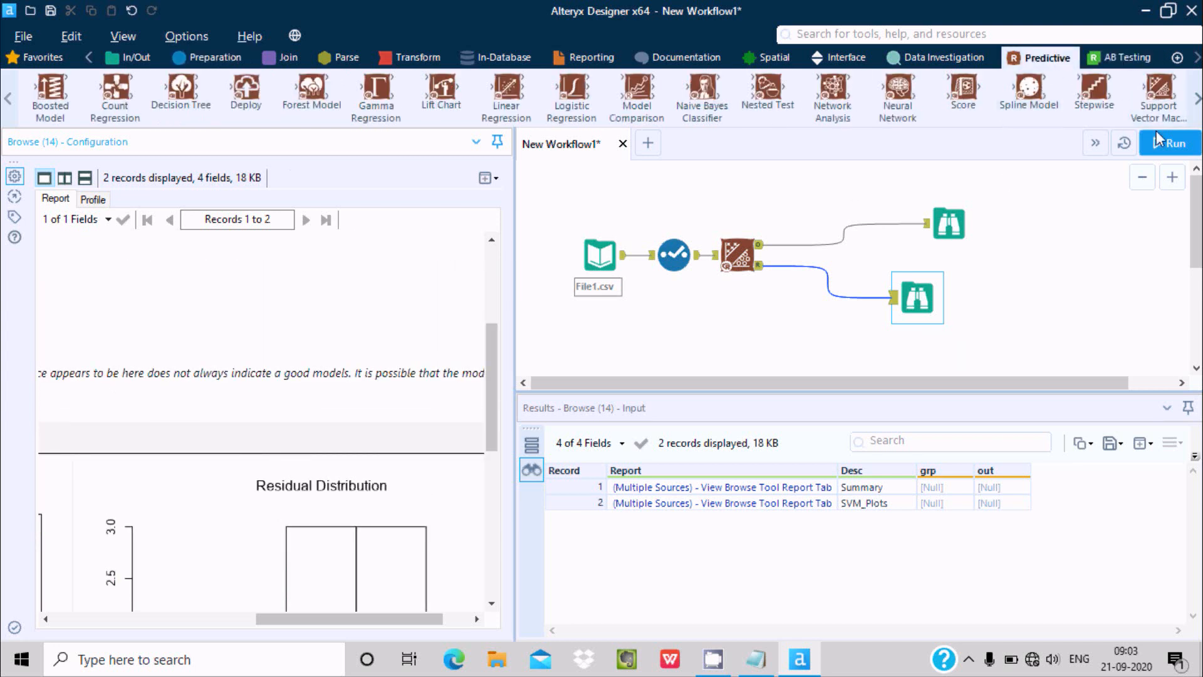